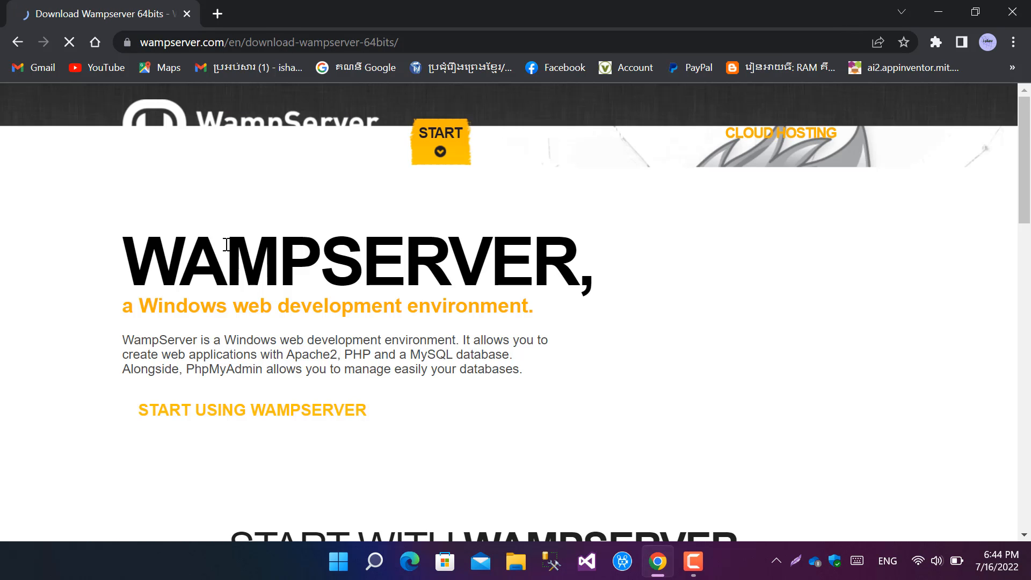
Step: Look at the WampServer 64 bits (x64) 3.2.6 download form on wampserver.com and return to the search results
scroll(385, 302, "down", 20)
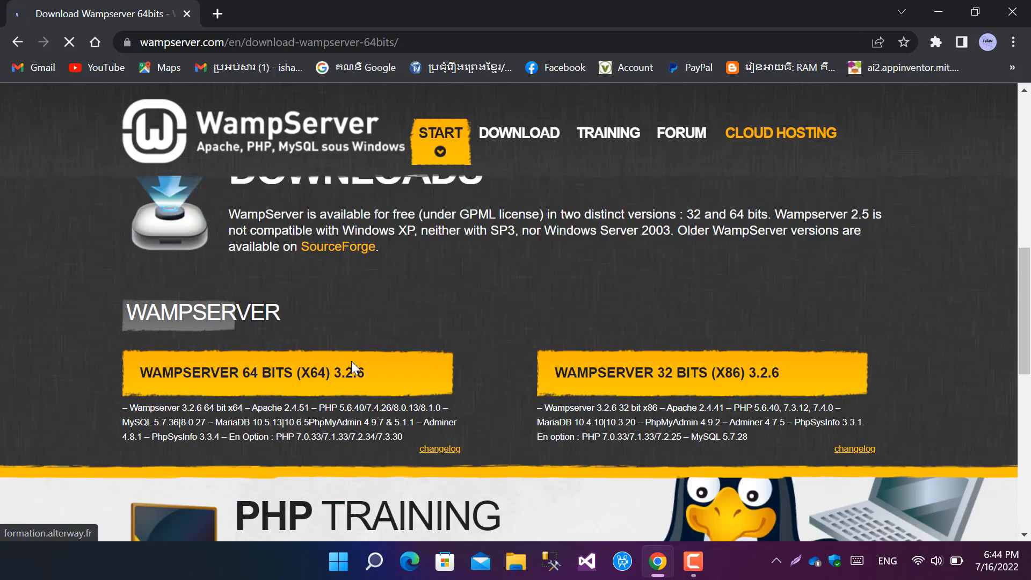
scroll(351, 358, "up", 4)
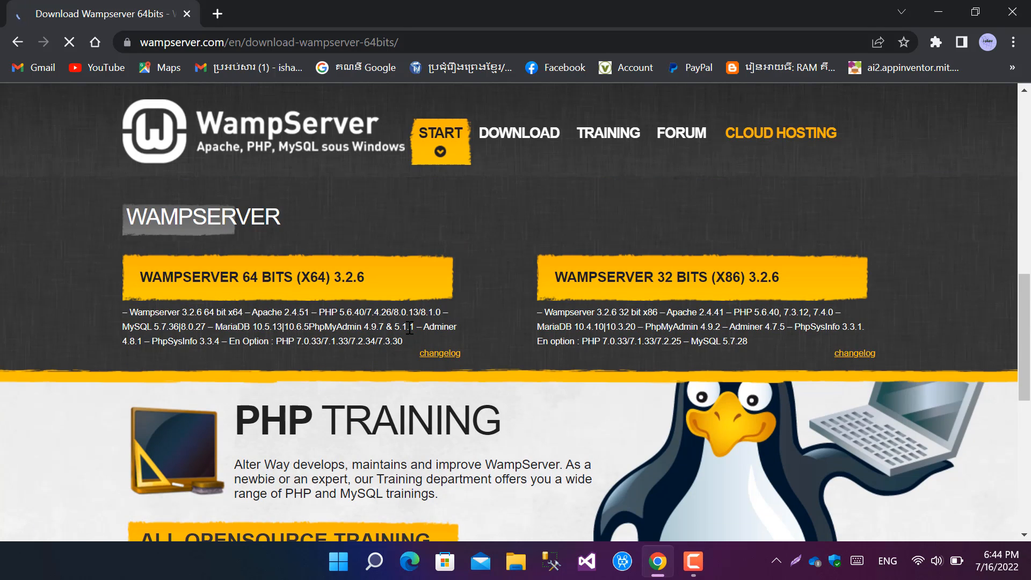
left_click(231, 277)
scroll(438, 382, "down", 8)
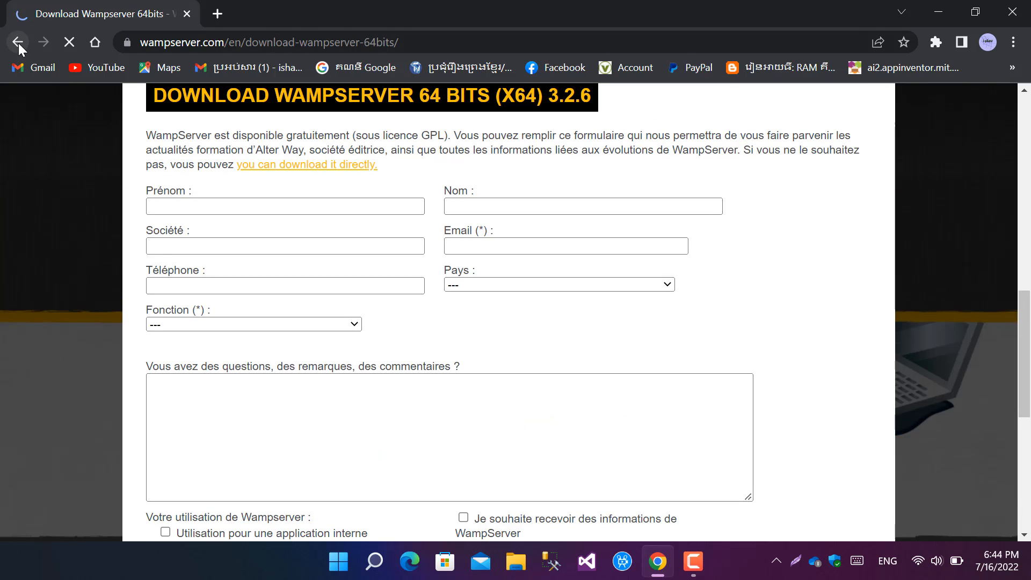
left_click(18, 42)
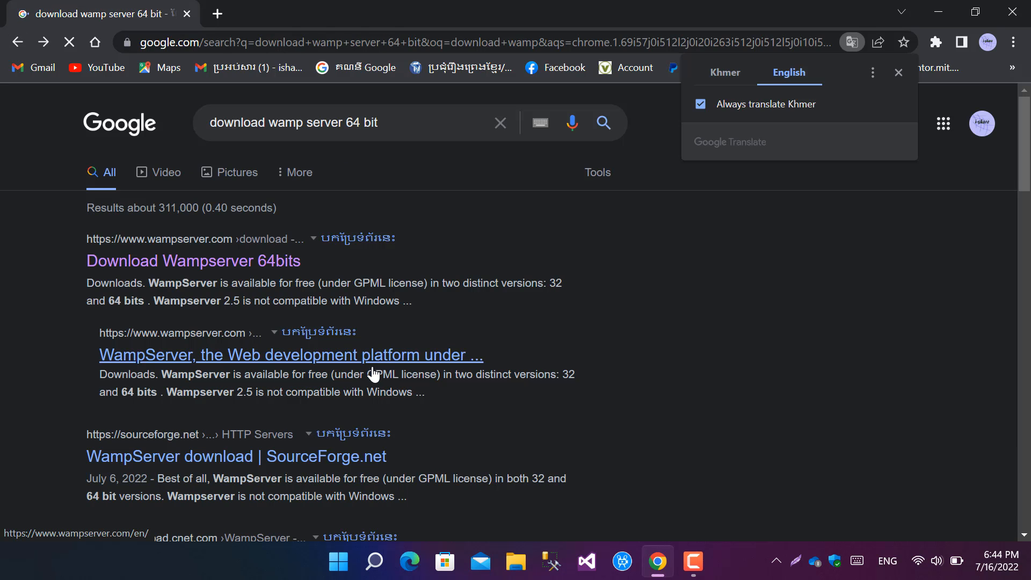
Step: Start downloading wampserver3.2.0_x64.exe from the CNET WampServer (64-Bit) page and pause the transfer
scroll(376, 375, "down", 4)
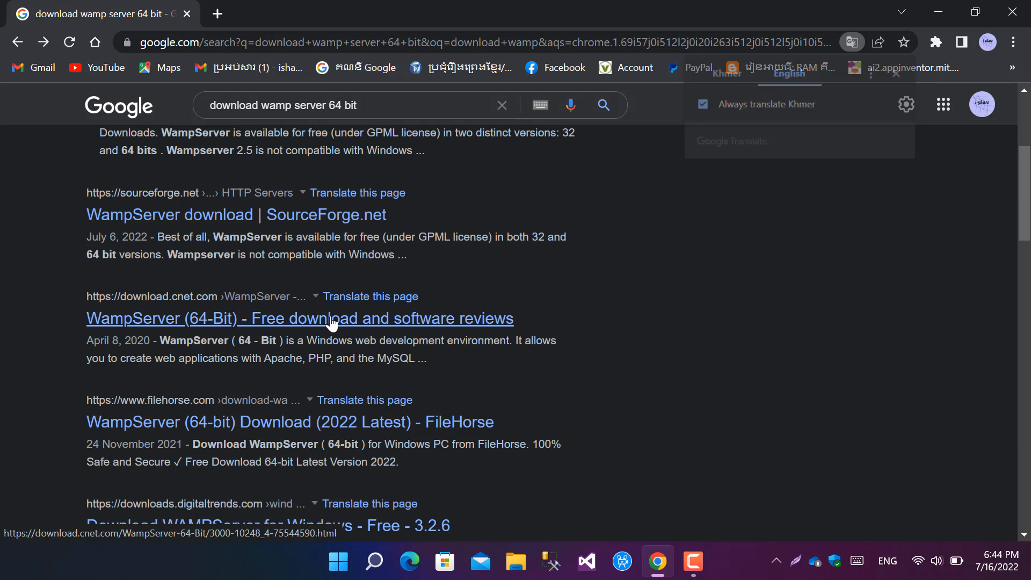
left_click(309, 321)
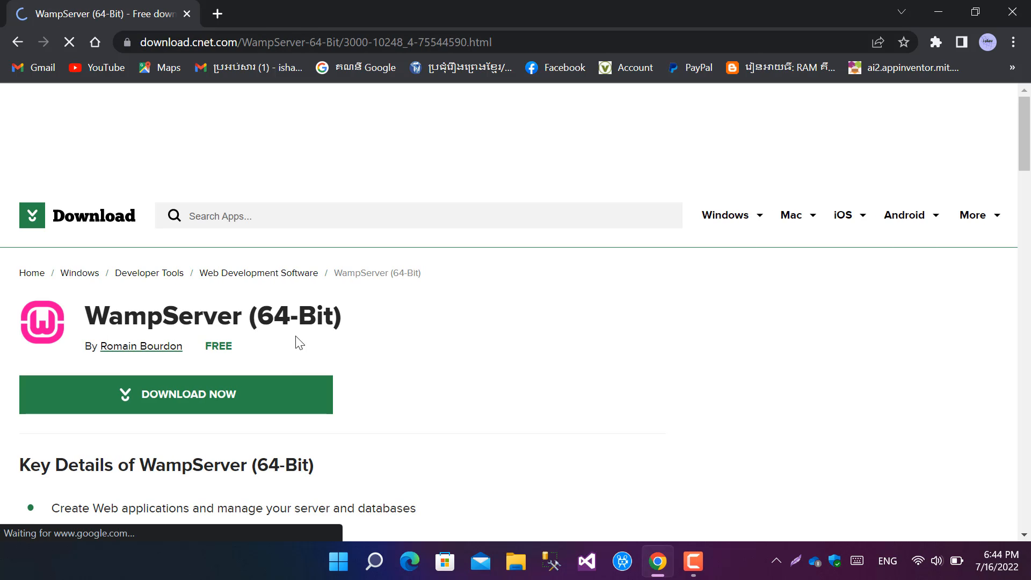
left_click_drag(344, 314, 34, 327)
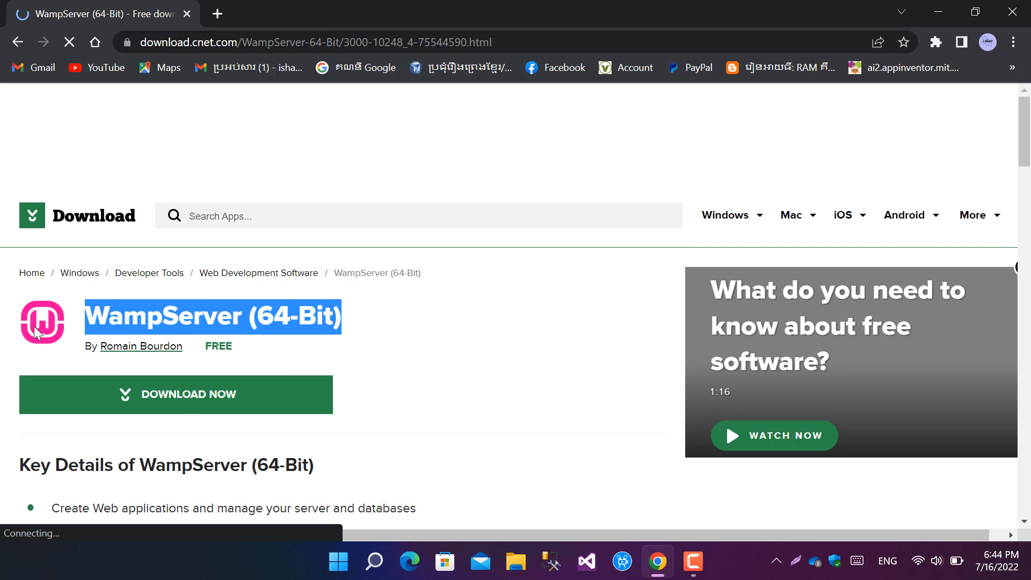
left_click(180, 411)
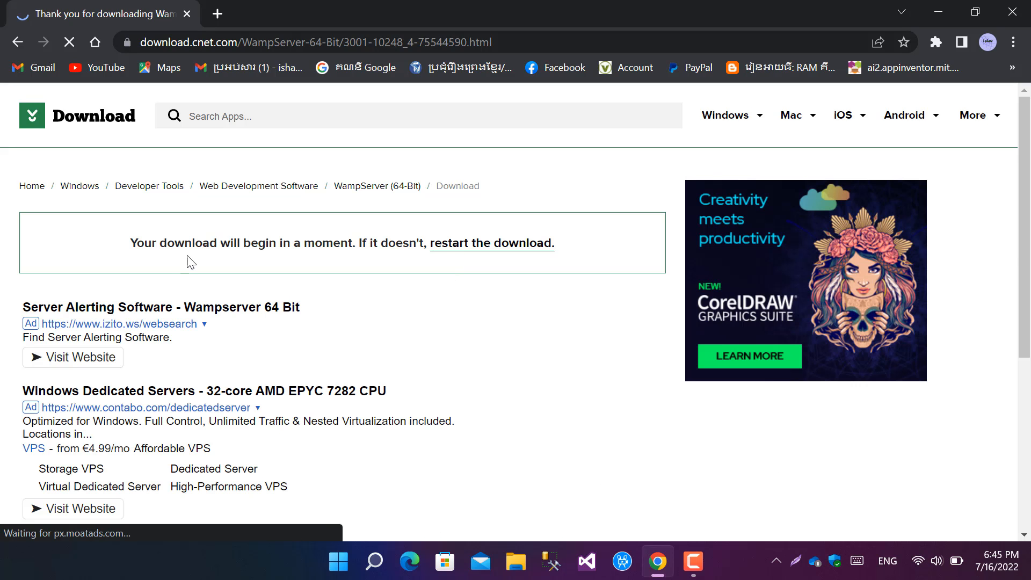
left_click_drag(595, 184, 664, 142)
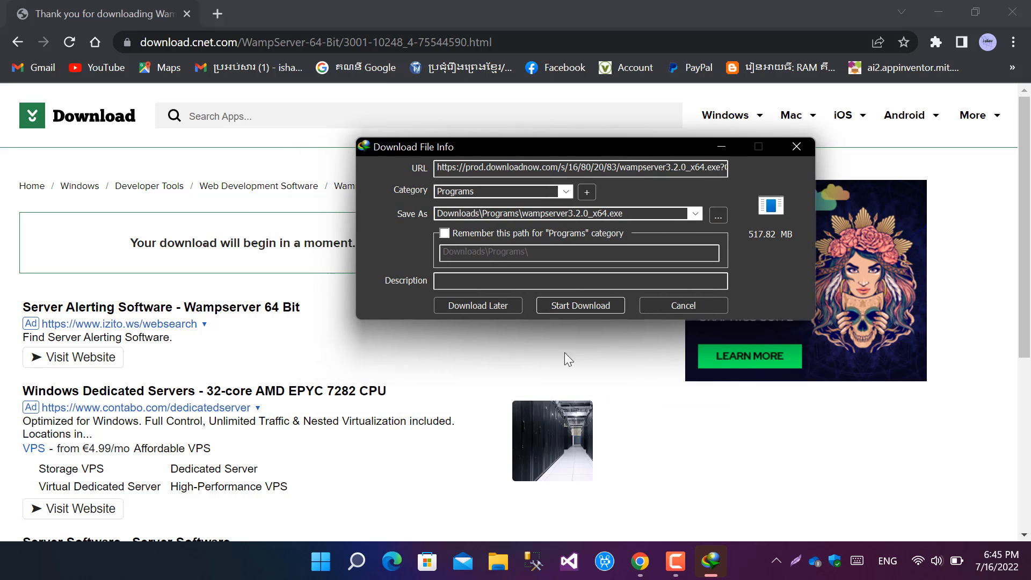
left_click(579, 306)
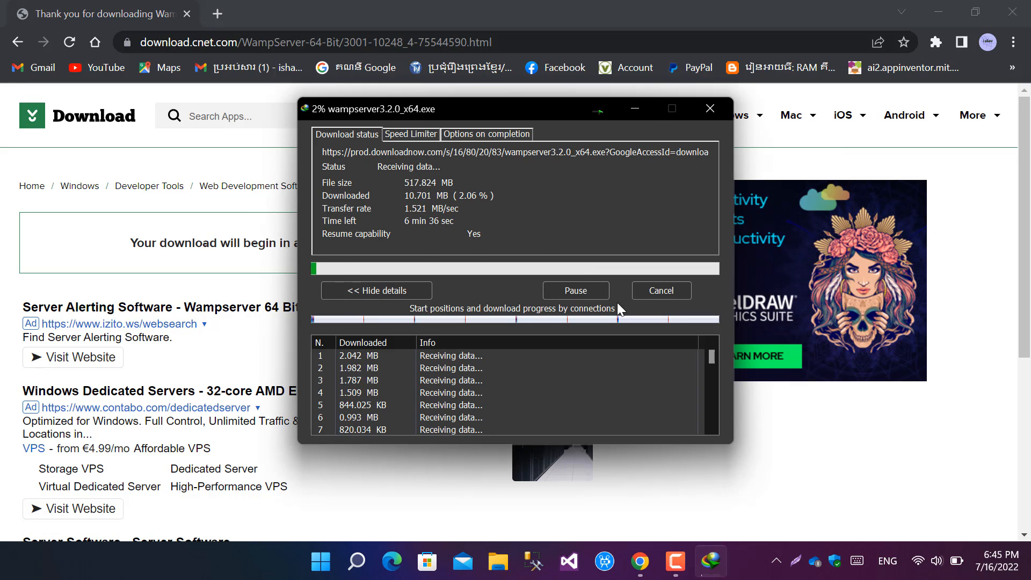
left_click(569, 294)
Step: Switch to File Explorer and open the Folder_System folder on the PHOUM (E:) drive
left_click(491, 560)
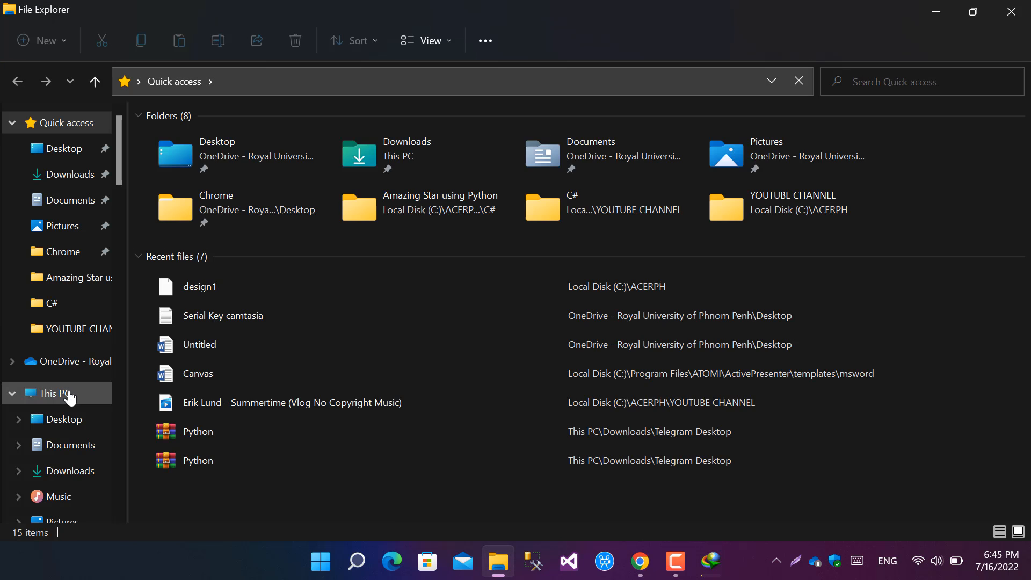
left_click(64, 393)
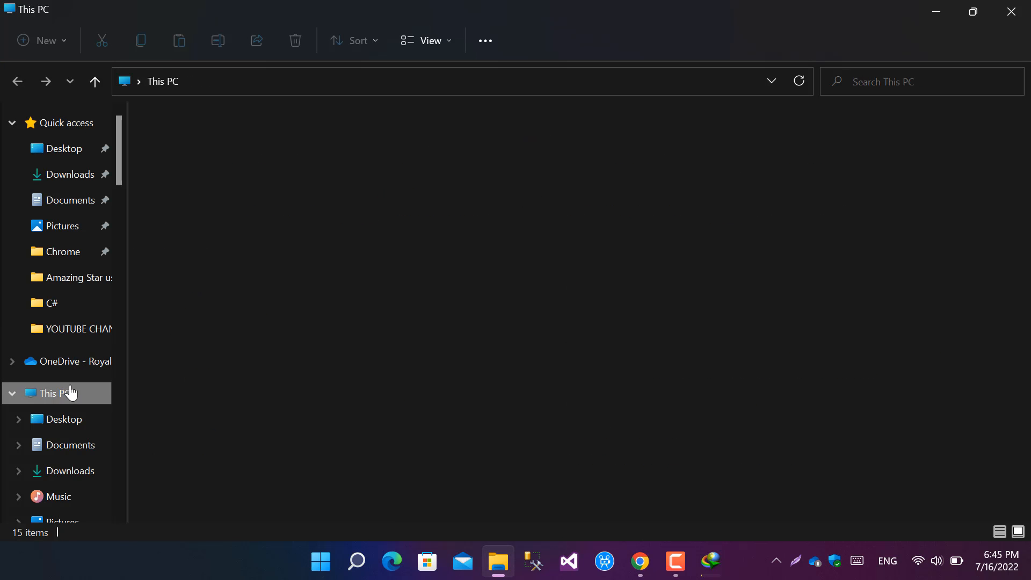
double_click(541, 265)
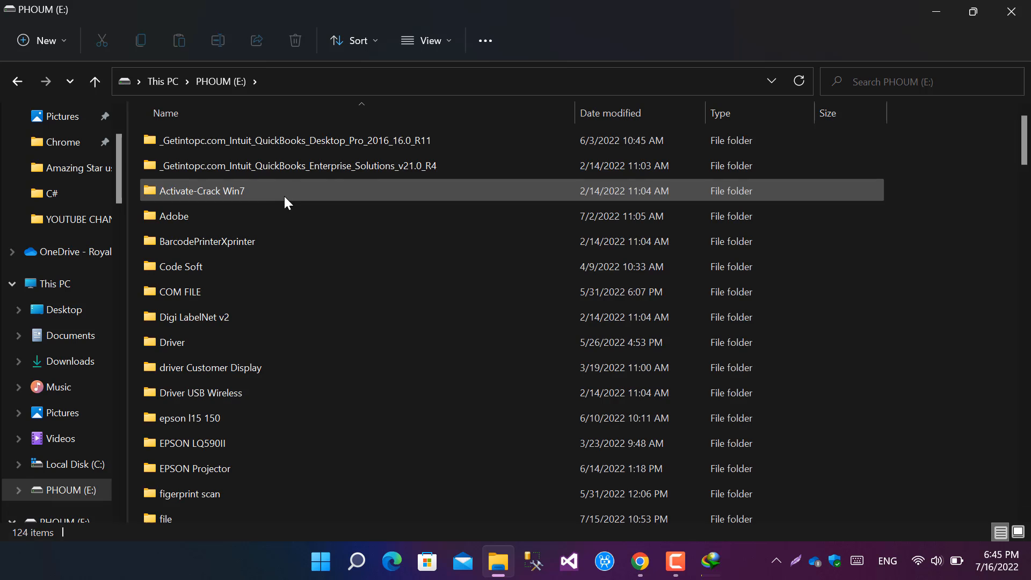
scroll(193, 485, "down", 2)
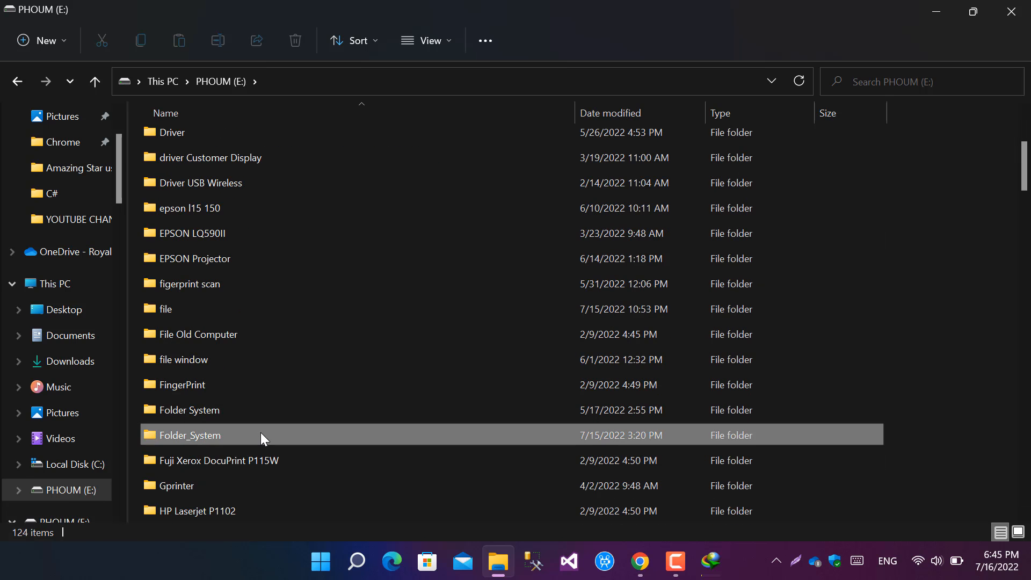
double_click(260, 435)
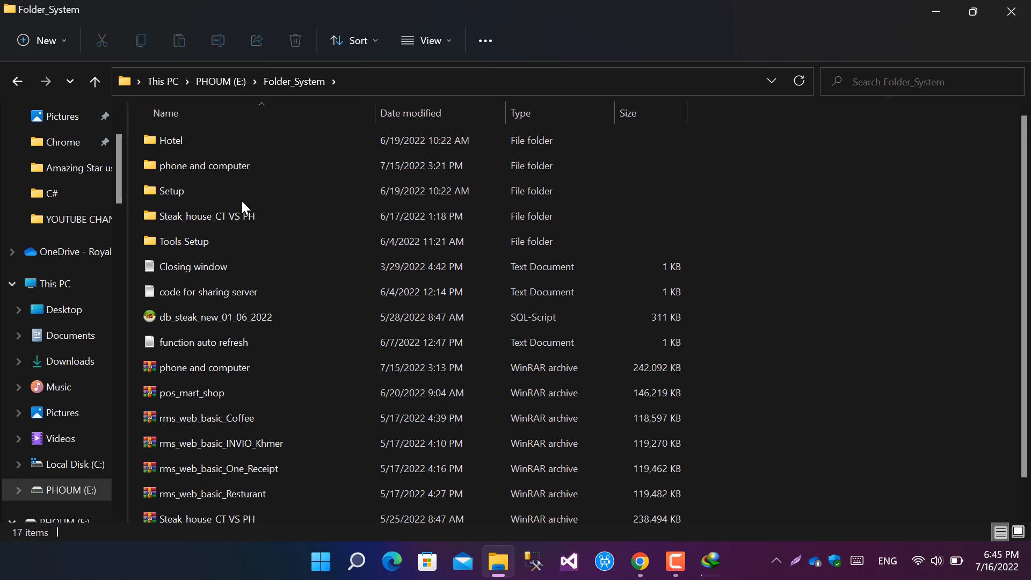
Step: Check the contents of the Setup folder and return to Folder_System
left_click(246, 198)
double_click(246, 198)
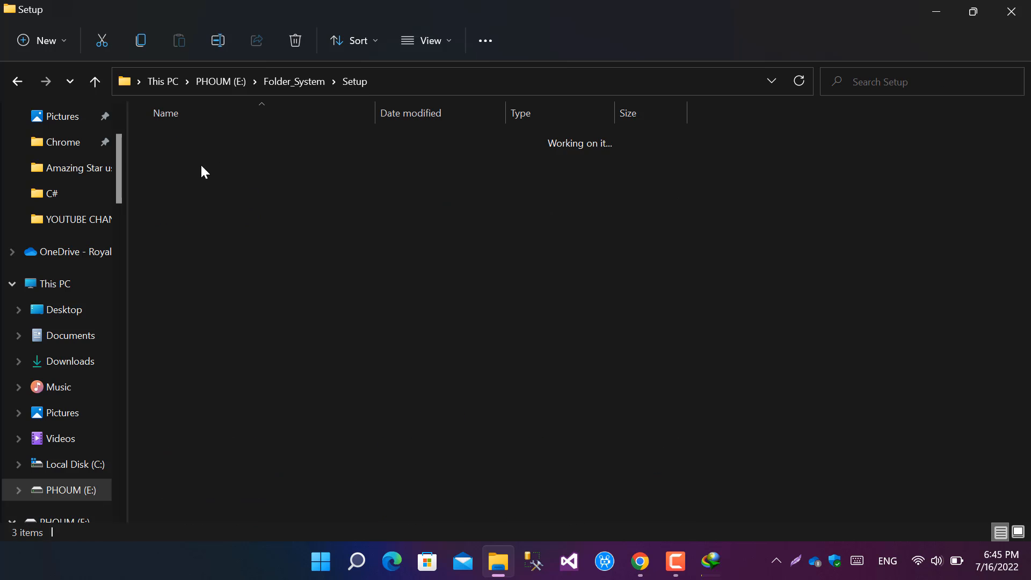
left_click(90, 86)
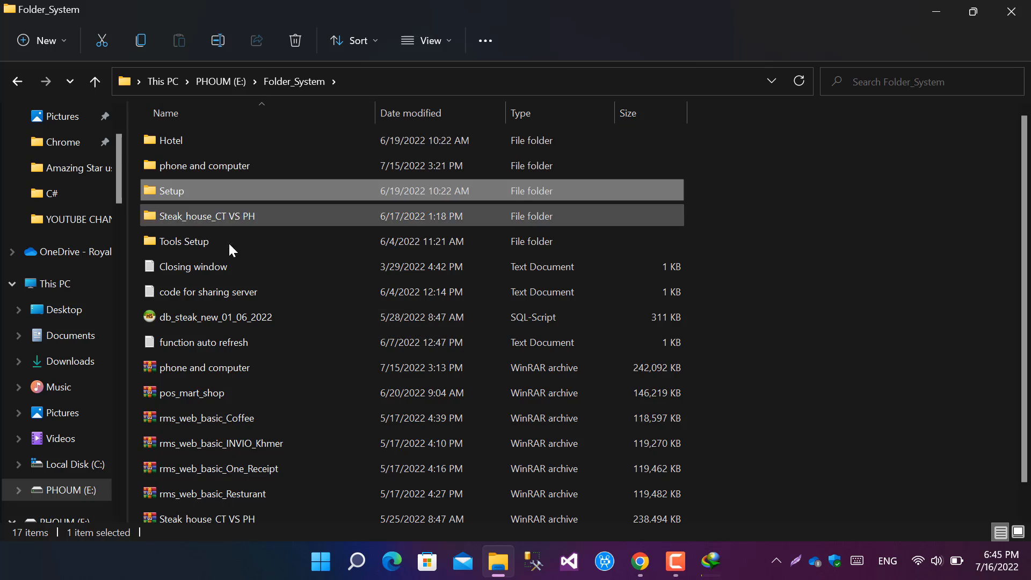
Step: Extract the wampserver3.1.3_x64 archive in Tools Setup to a folder of the same name and open that folder
left_click(229, 247)
double_click(229, 247)
left_click(253, 269)
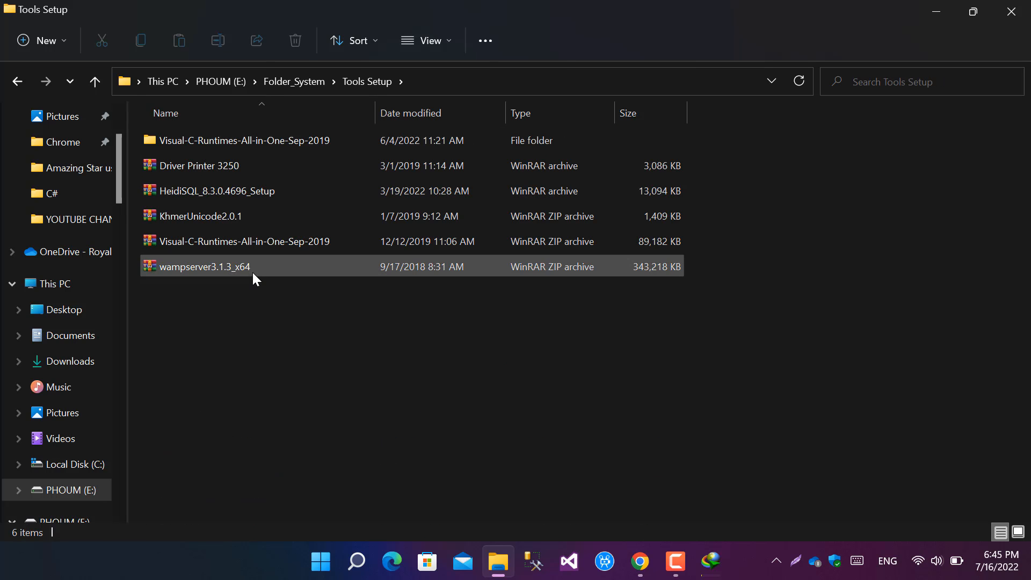
double_click(207, 265)
right_click(257, 269)
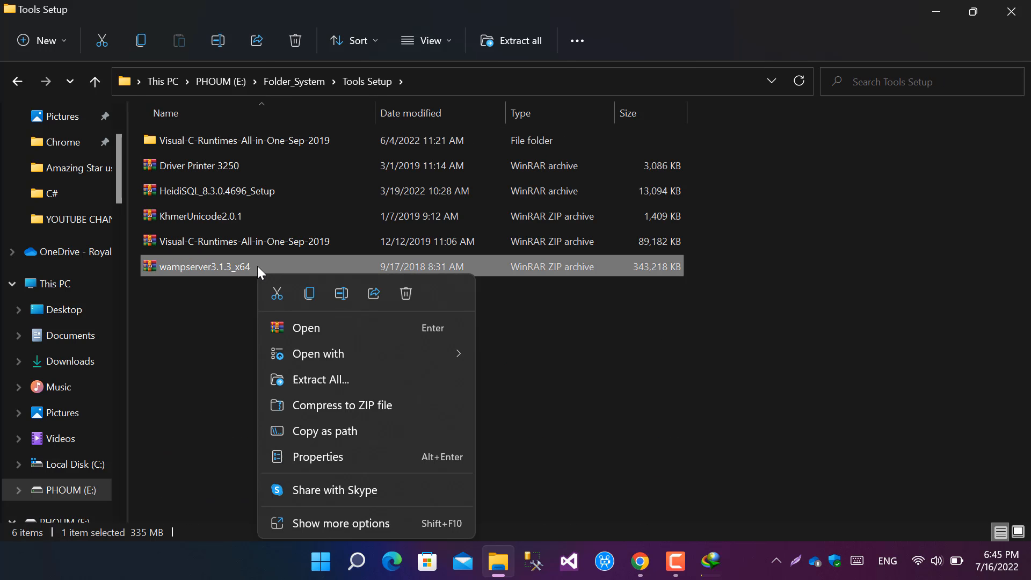
left_click(317, 524)
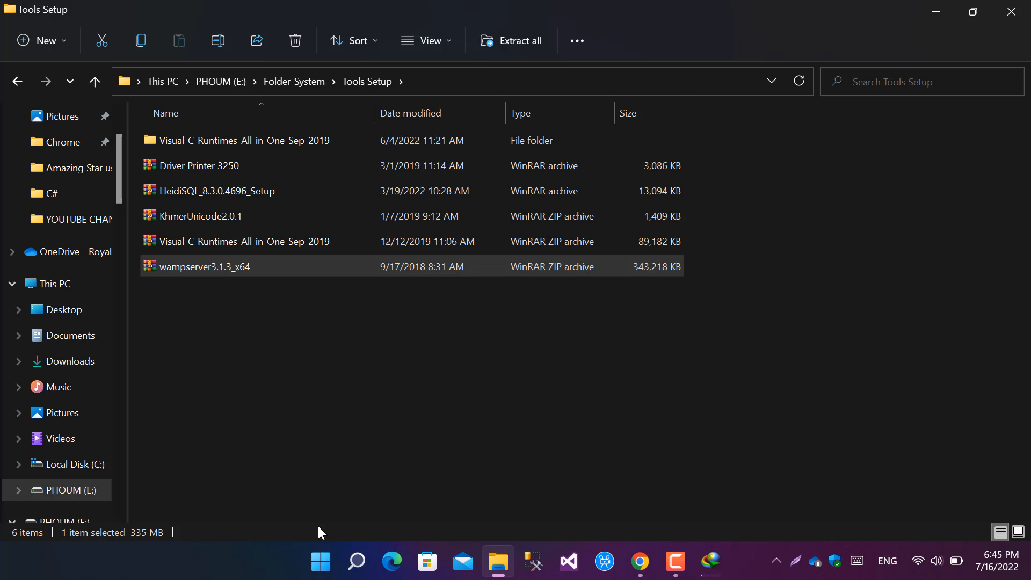
left_click(442, 220)
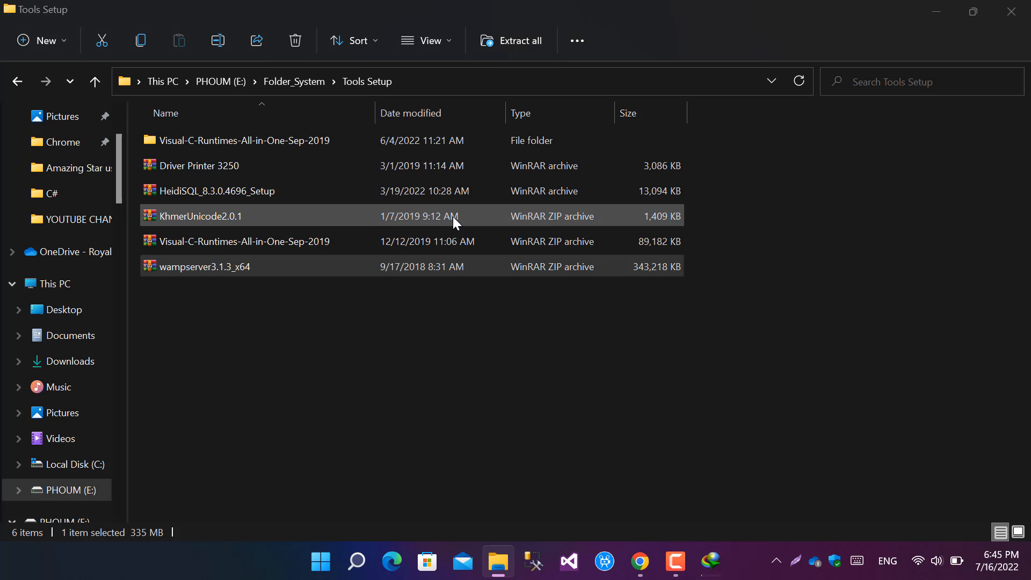
left_click(546, 457)
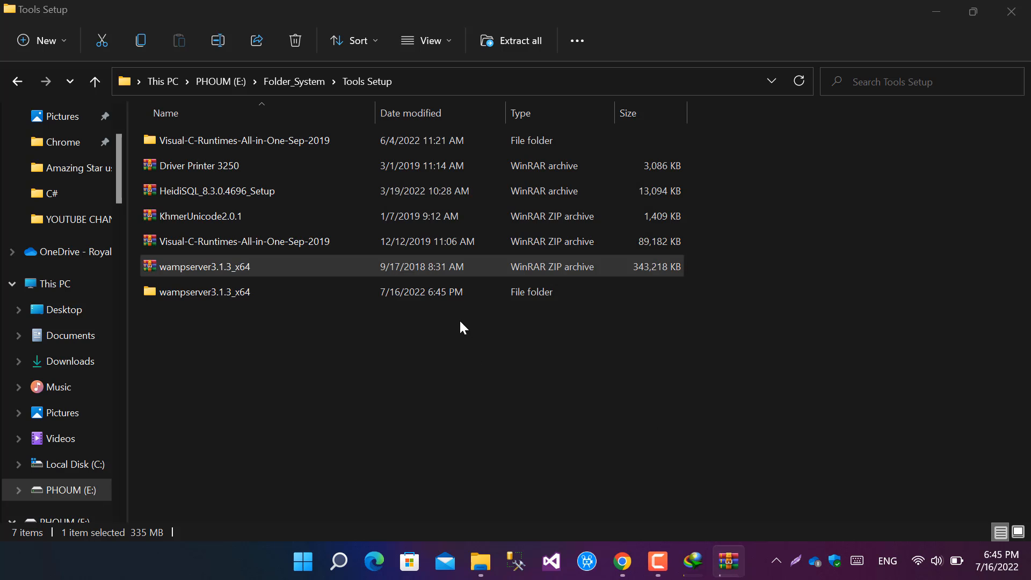
double_click(240, 167)
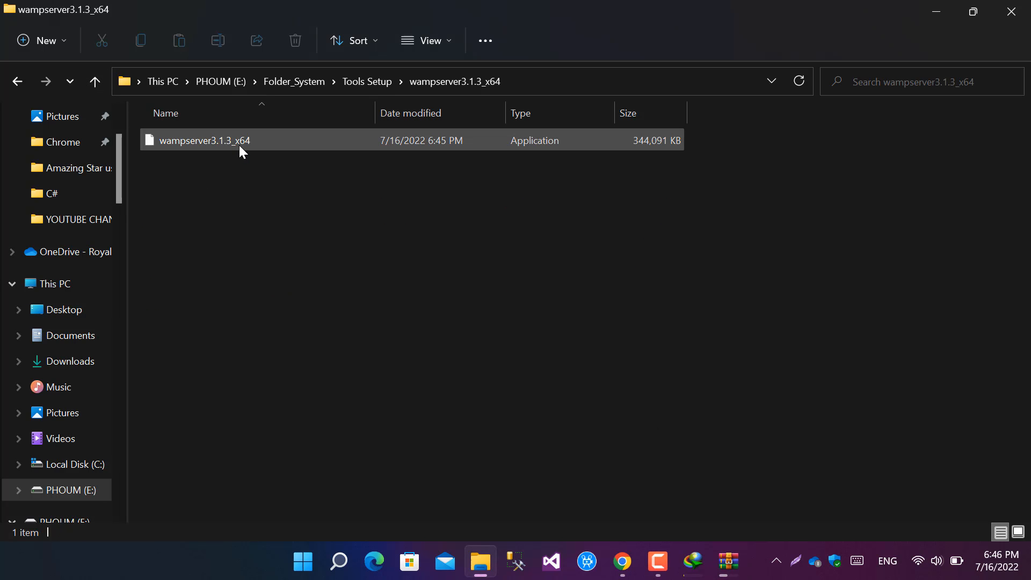
Step: Try to run the wampserver3.1.3_x64 application and dismiss the error dialog
left_click(240, 145)
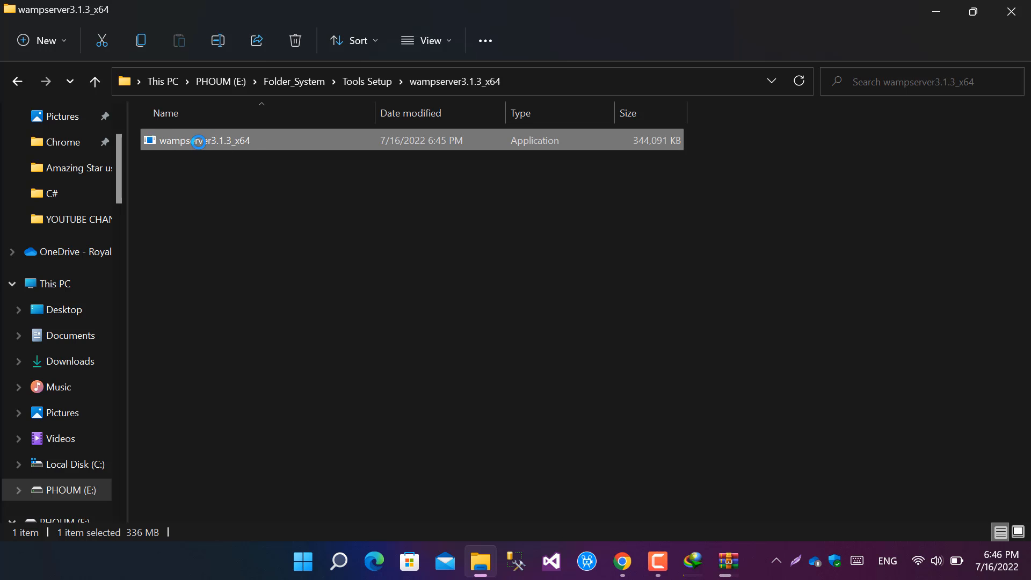
right_click(214, 139)
left_click(278, 197)
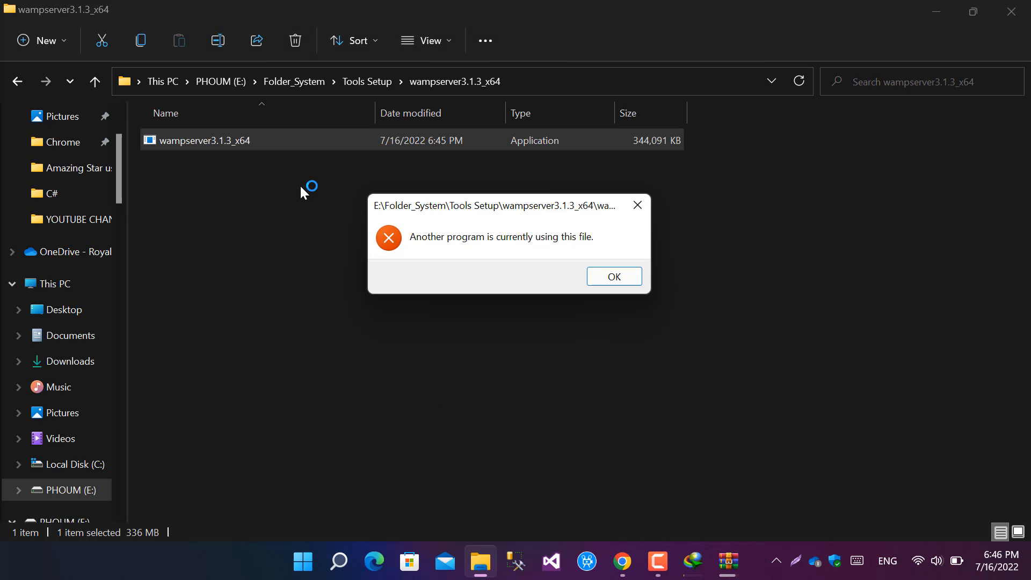
left_click(611, 283)
Step: Close the paused wampserver3.2.0_x64.exe download and relaunch the wampserver3.1.3_x64 installer, dismissing the Internet Download Manager registration dialog
left_click(714, 574)
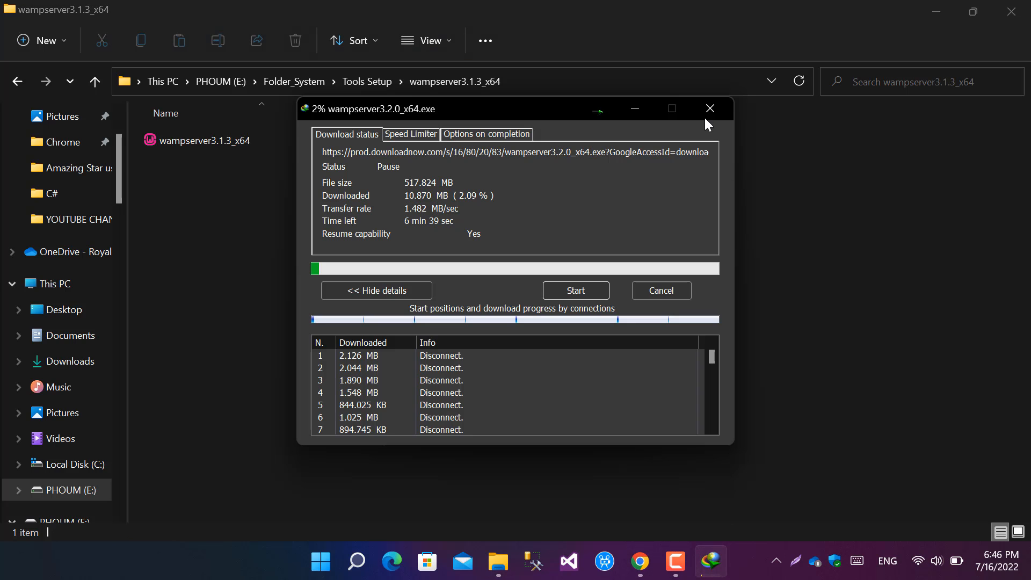
left_click(709, 106)
left_click(179, 140)
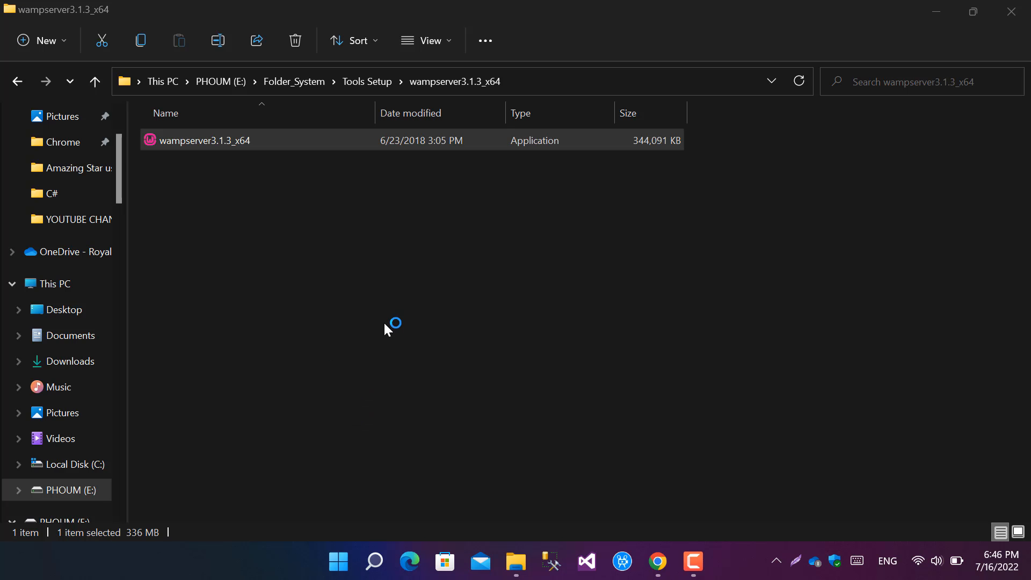
left_click(669, 198)
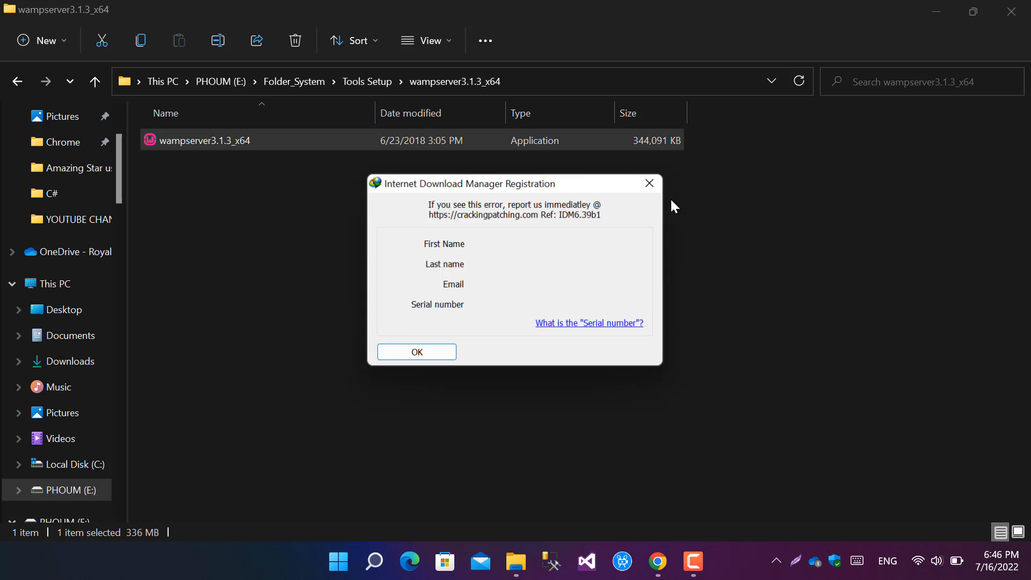
left_click(650, 184)
Step: Accept the license agreement and install Wampserver64 to c:\wamp64 with the Start Menu folder Wampserver64
left_click(532, 311)
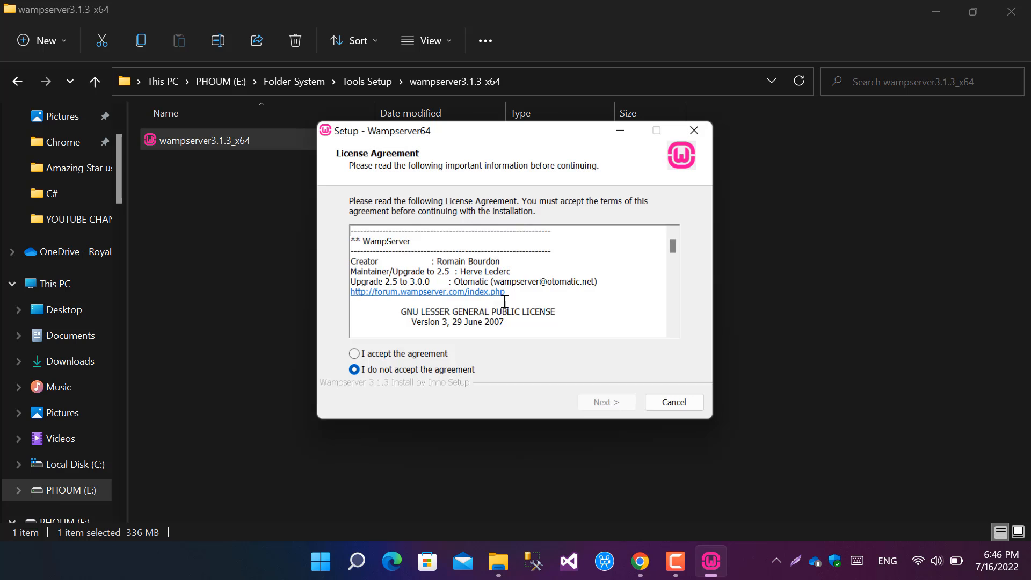
left_click(614, 408)
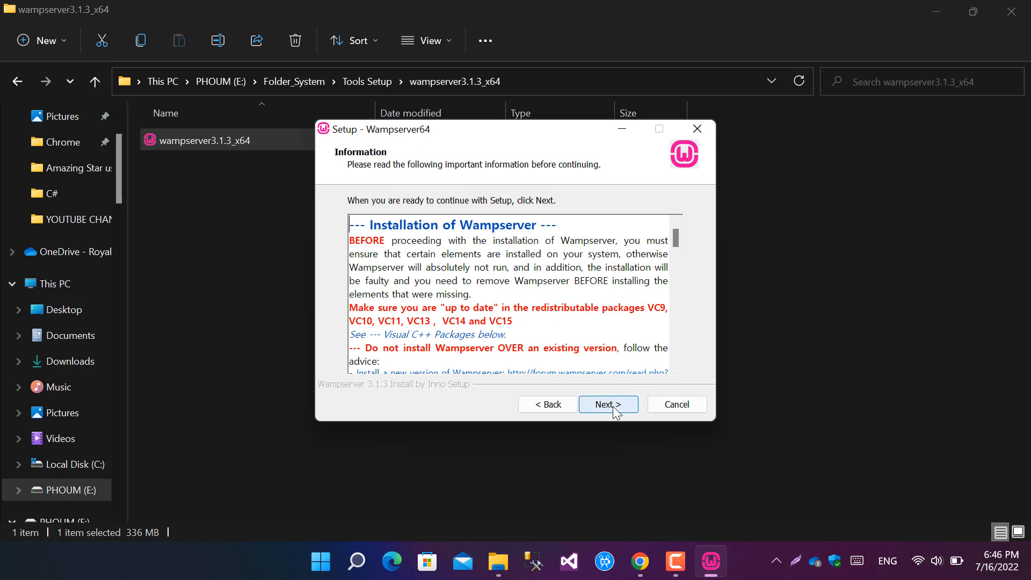
left_click(604, 405)
left_click(617, 407)
left_click(615, 406)
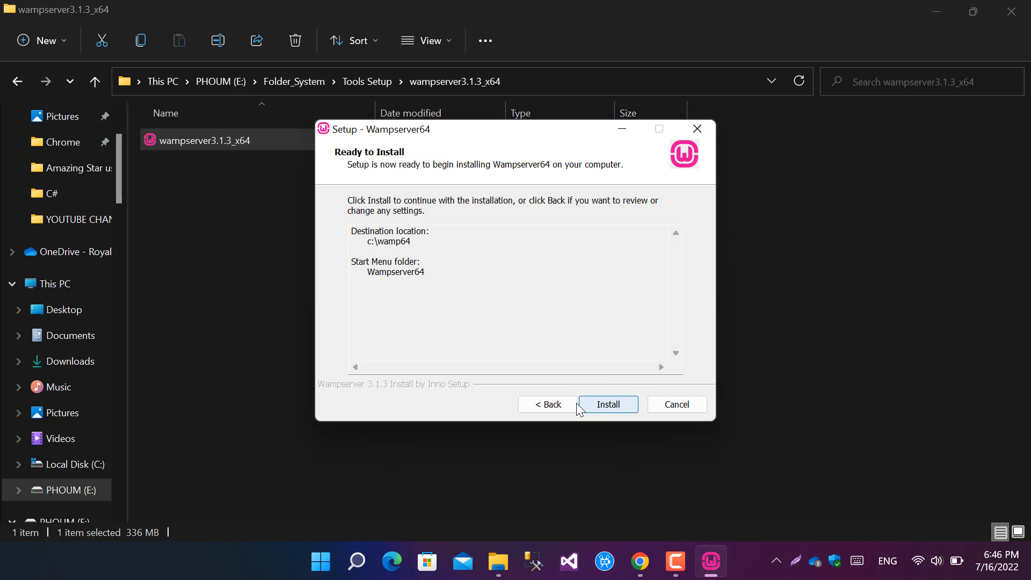
left_click(613, 407)
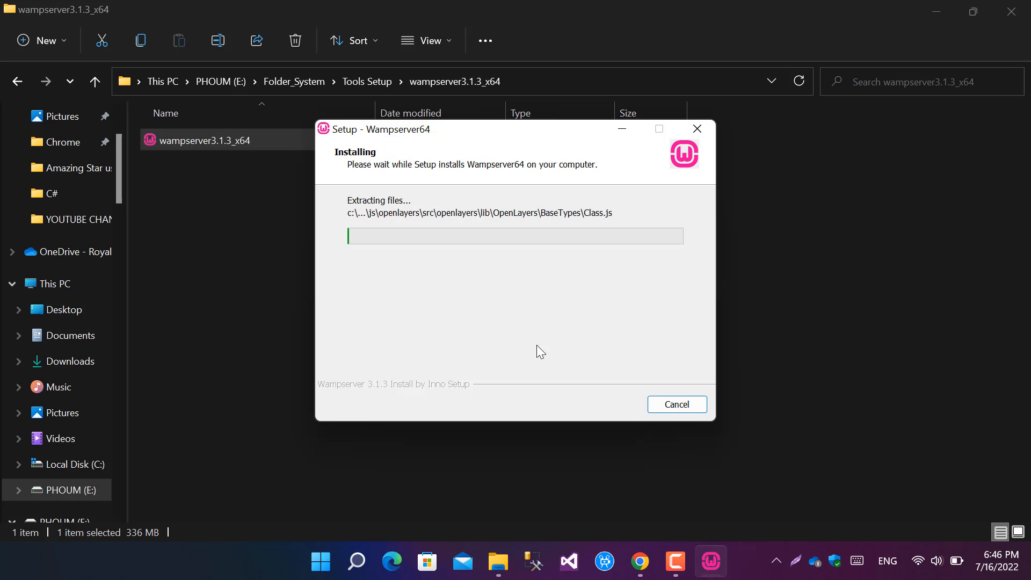
left_click(678, 561)
left_click(967, 502)
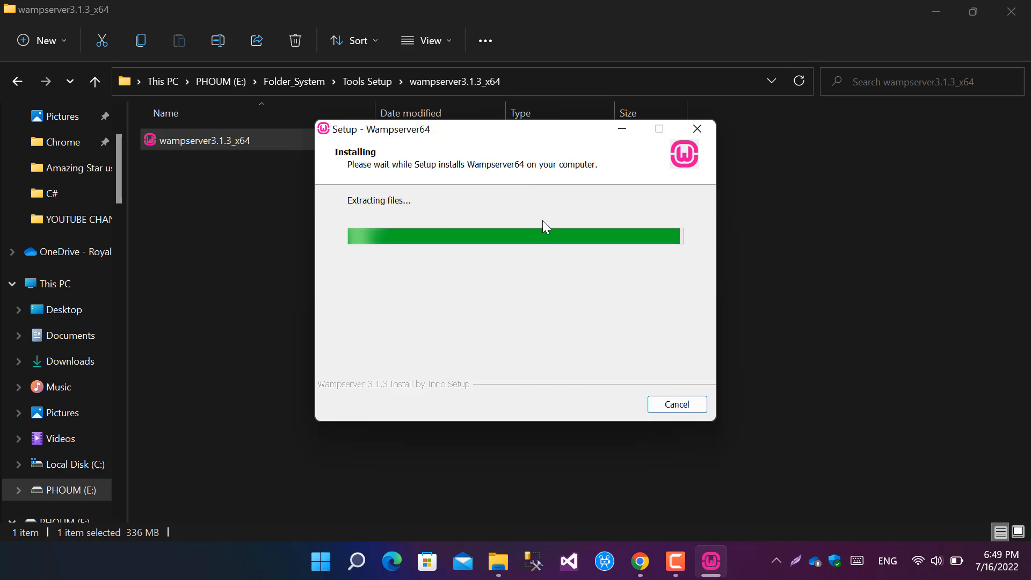
Step: Keep Internet Explorer (iexplore.exe) as the browser used by Wampserver
left_click_drag(535, 138, 473, 172)
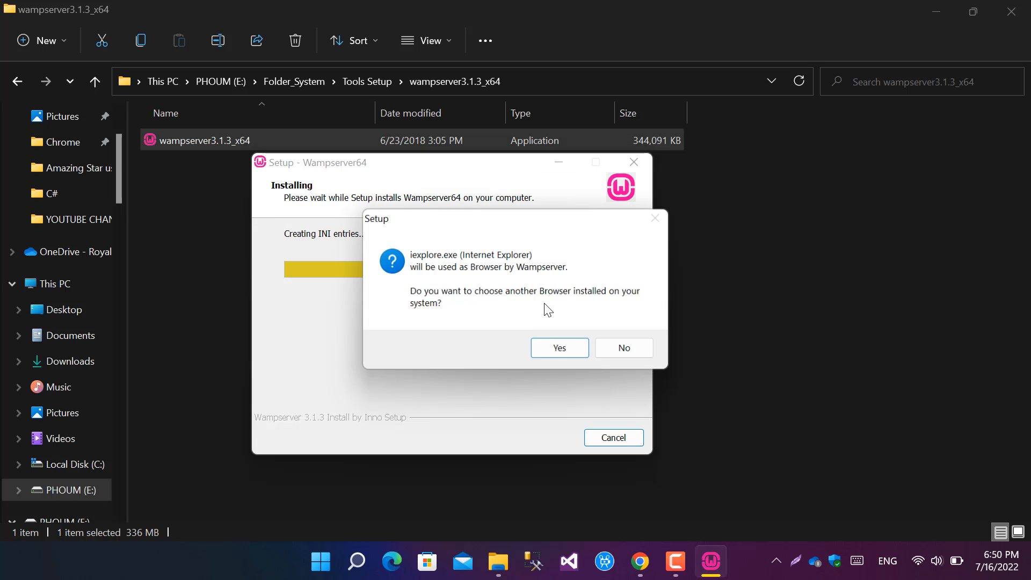
left_click(625, 357)
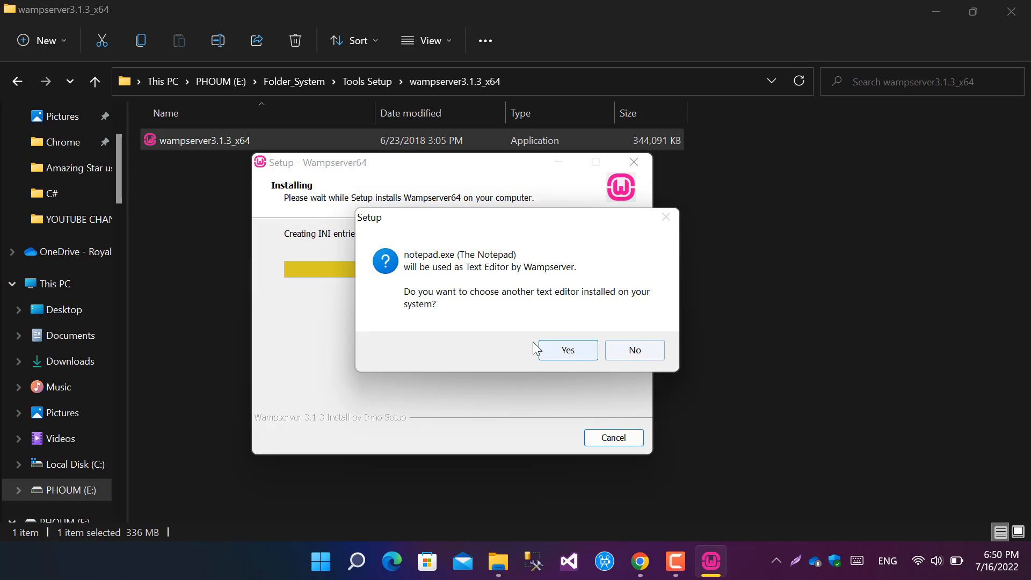
Step: Keep Notepad (notepad.exe) as the text editor used by Wampserver and return to the running Wampserver64 setup
left_click(647, 350)
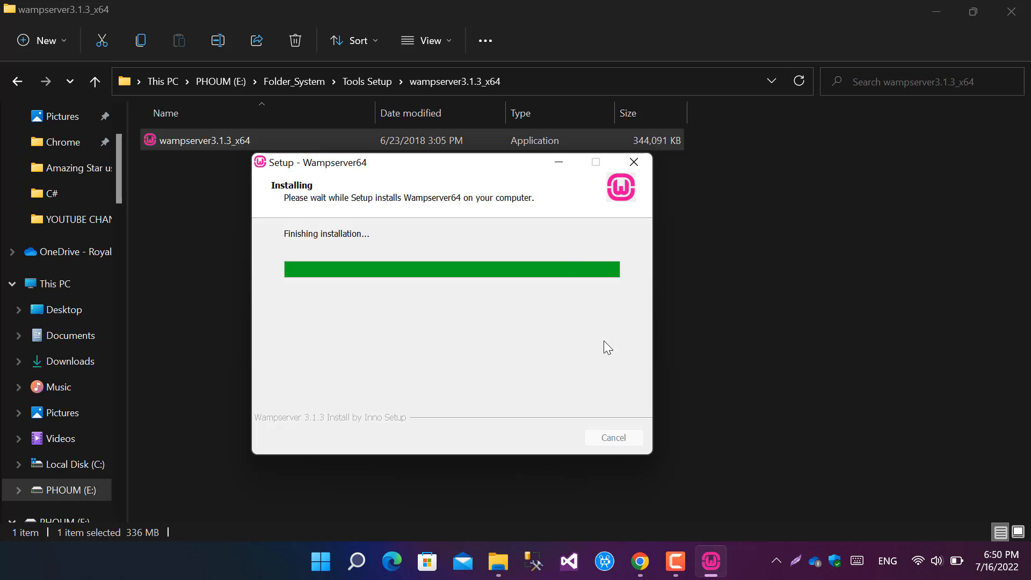
left_click(683, 554)
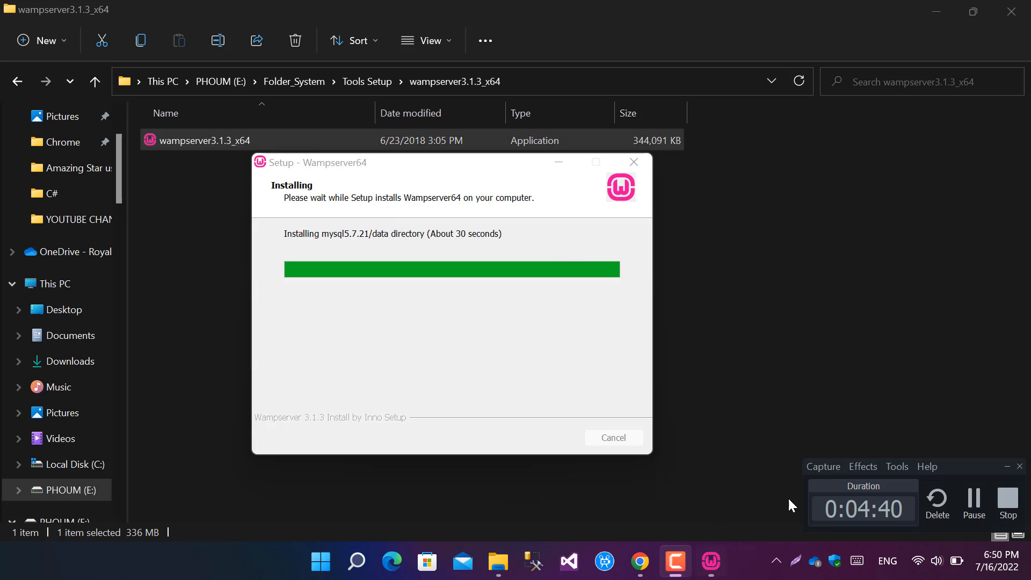
left_click(842, 257)
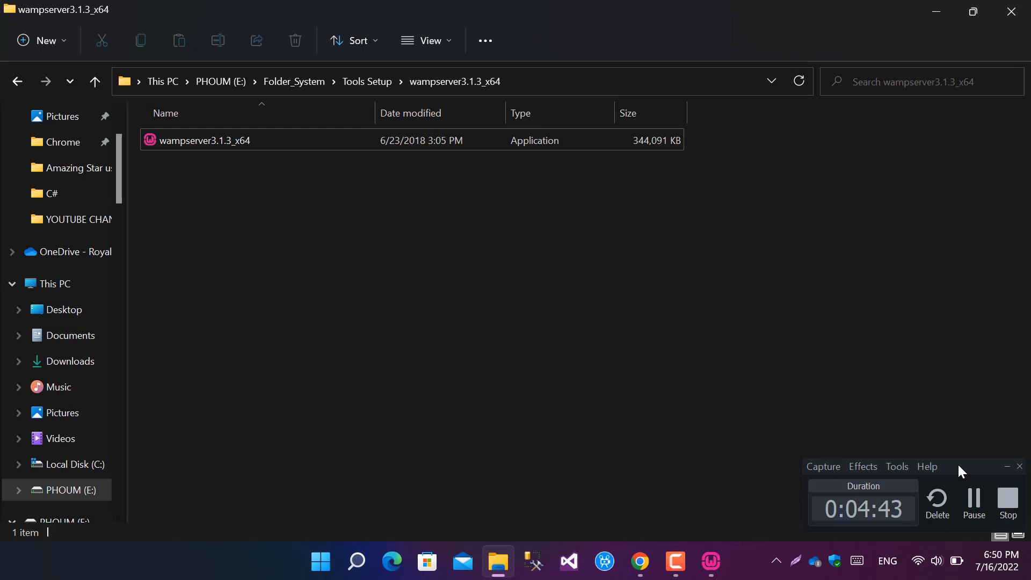
left_click(1007, 466)
left_click(711, 562)
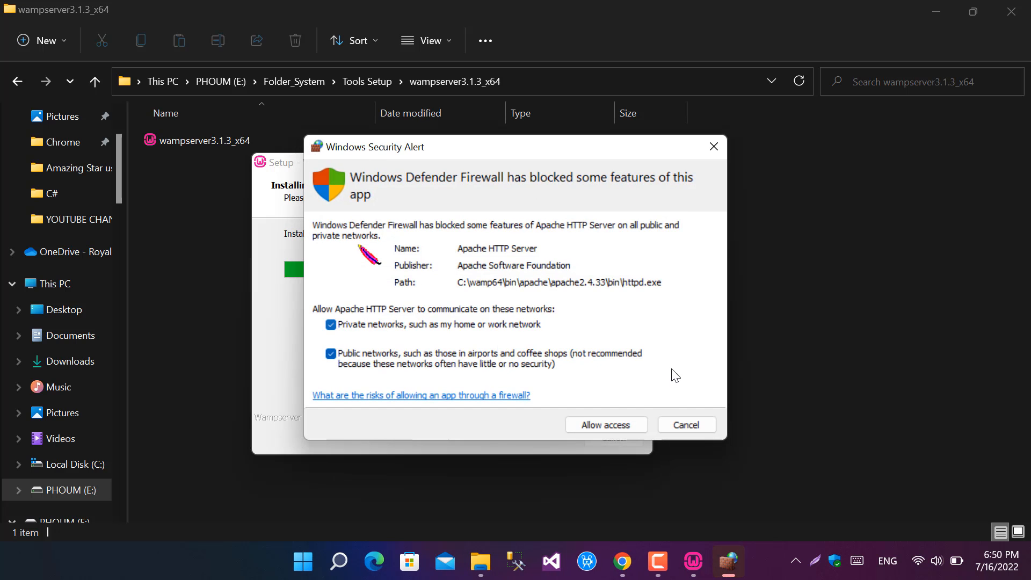
Step: Allow Apache HTTP Server through the firewall on private and public networks and finish the Wampserver64 setup
left_click(593, 432)
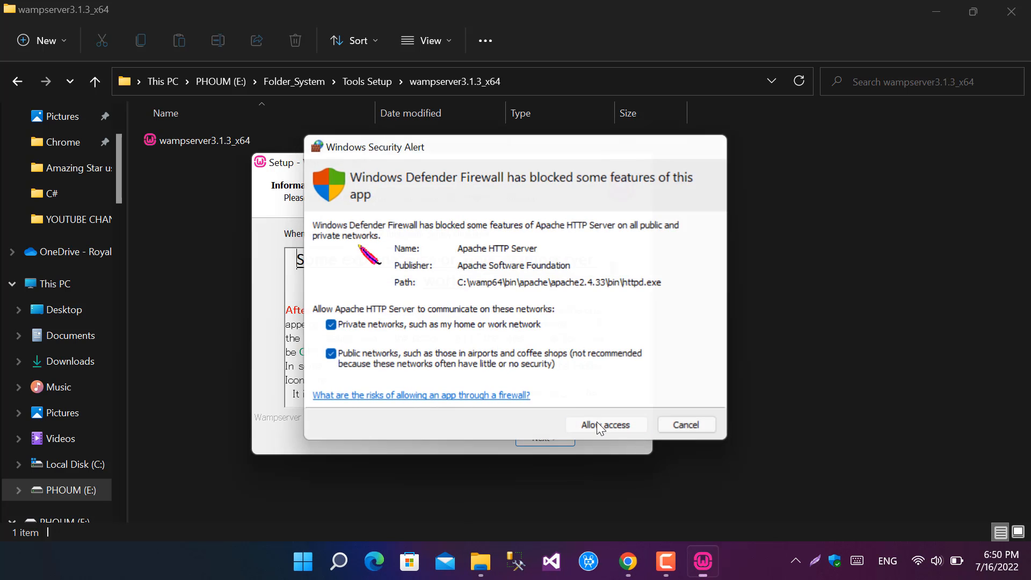
left_click(553, 438)
left_click(554, 437)
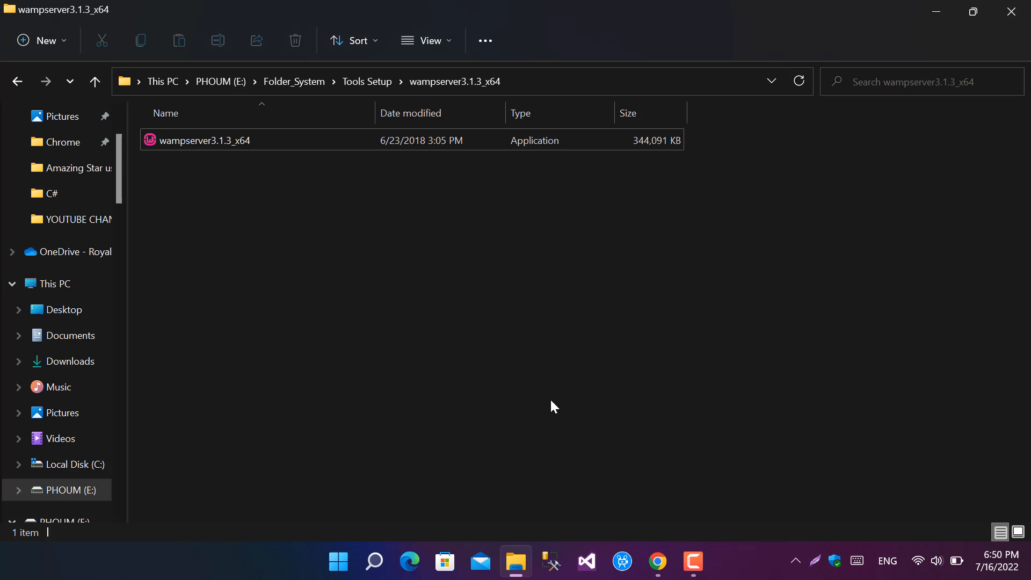
Step: Open the wamp64 folder on Local Disk (C:) to examine the installed files, and minimise the window
left_click(88, 285)
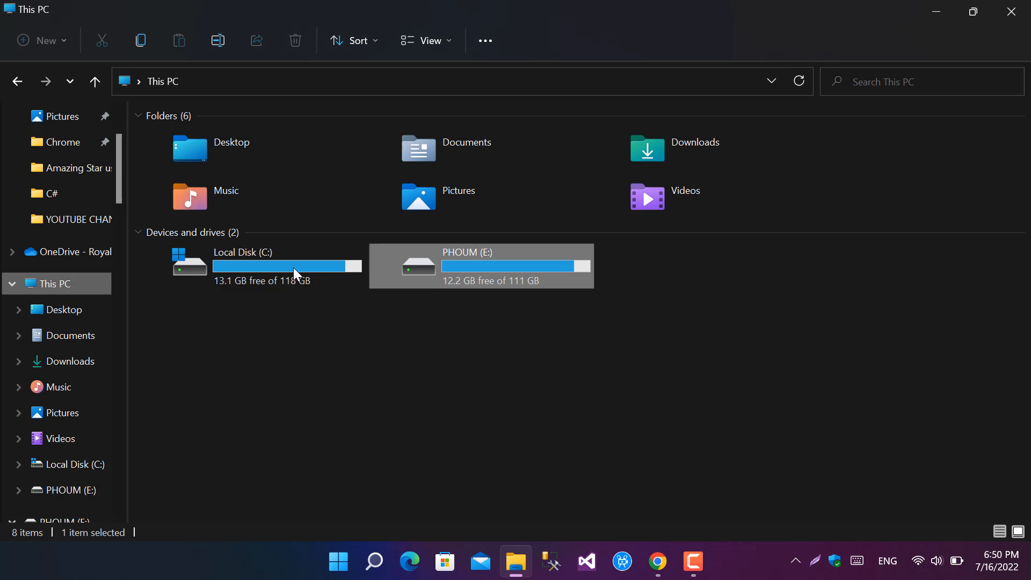
double_click(340, 267)
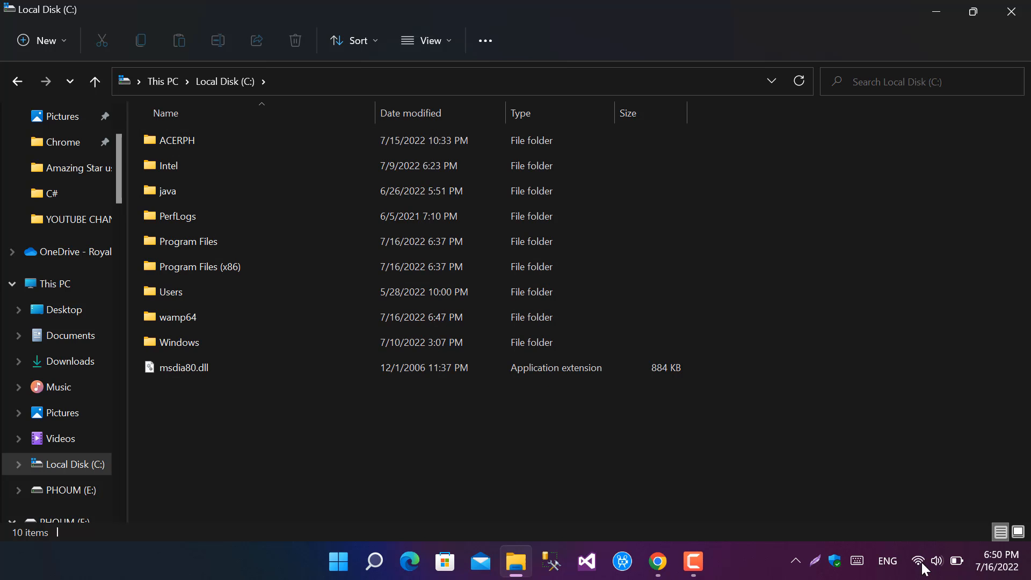
left_click(693, 561)
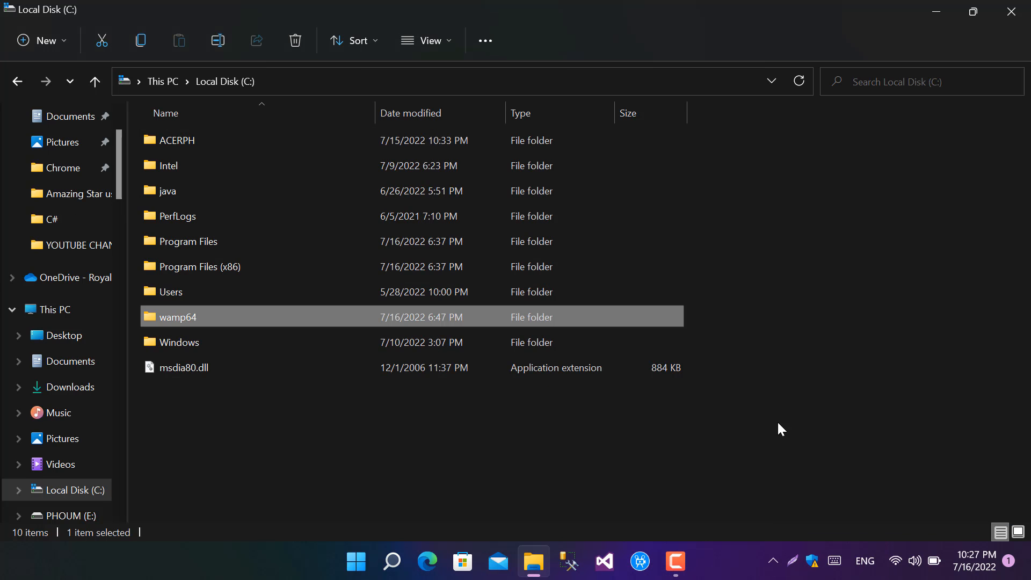
double_click(164, 317)
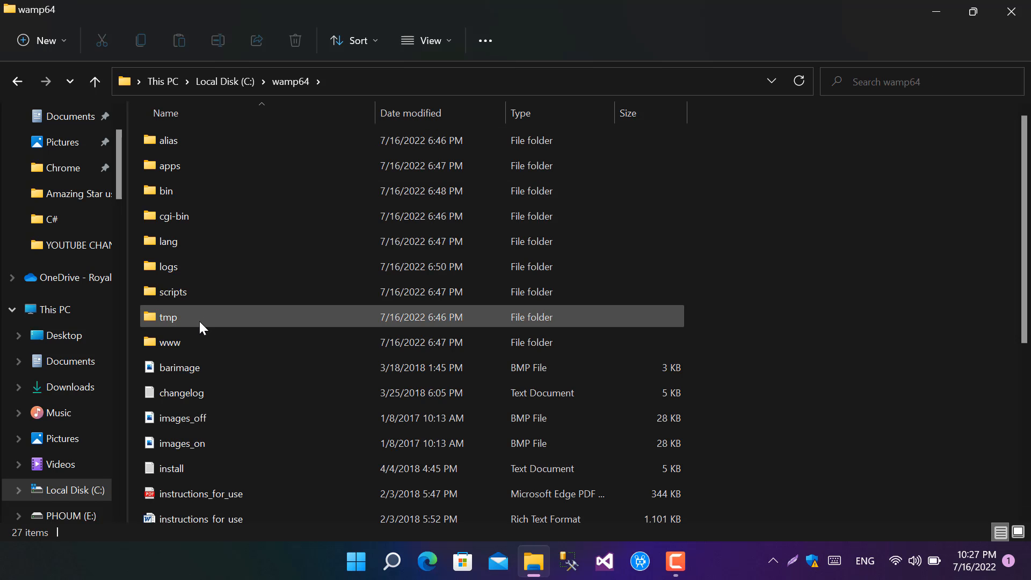
left_click(939, 11)
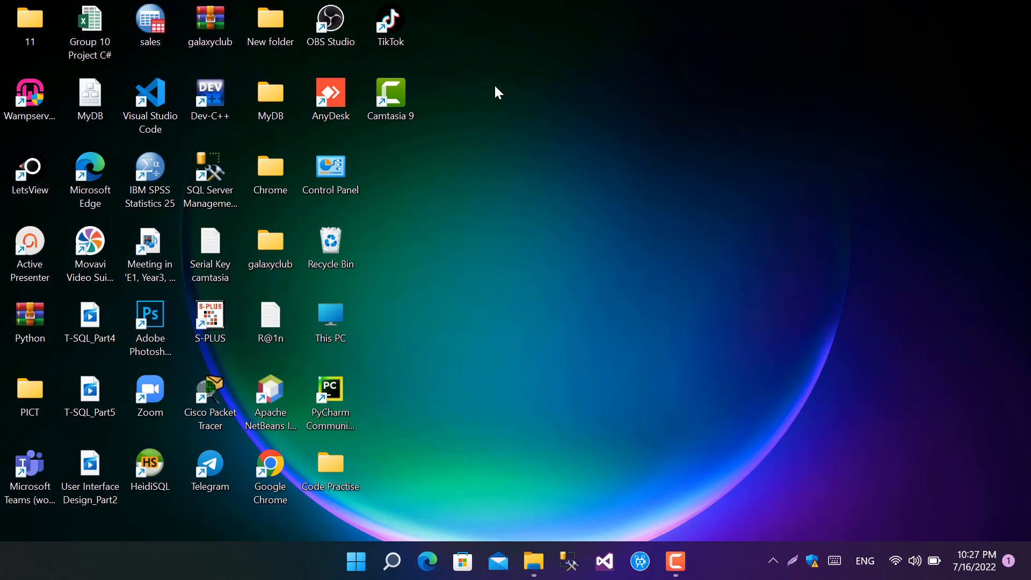
Step: Refresh the desktop and check the Wampserver tray icon and its menu
right_click(597, 153)
right_click(659, 91)
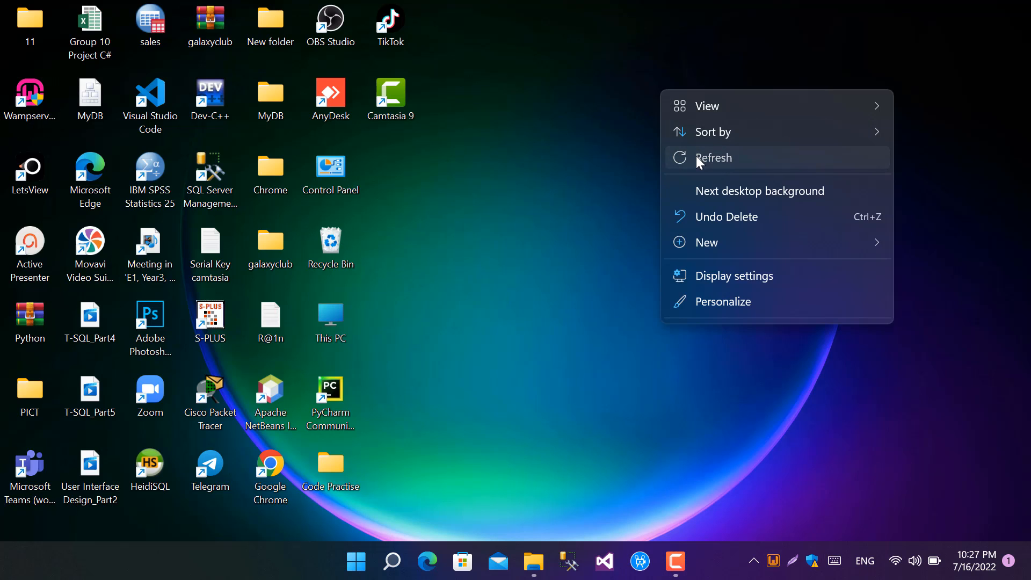
left_click(696, 156)
right_click(716, 178)
left_click(730, 228)
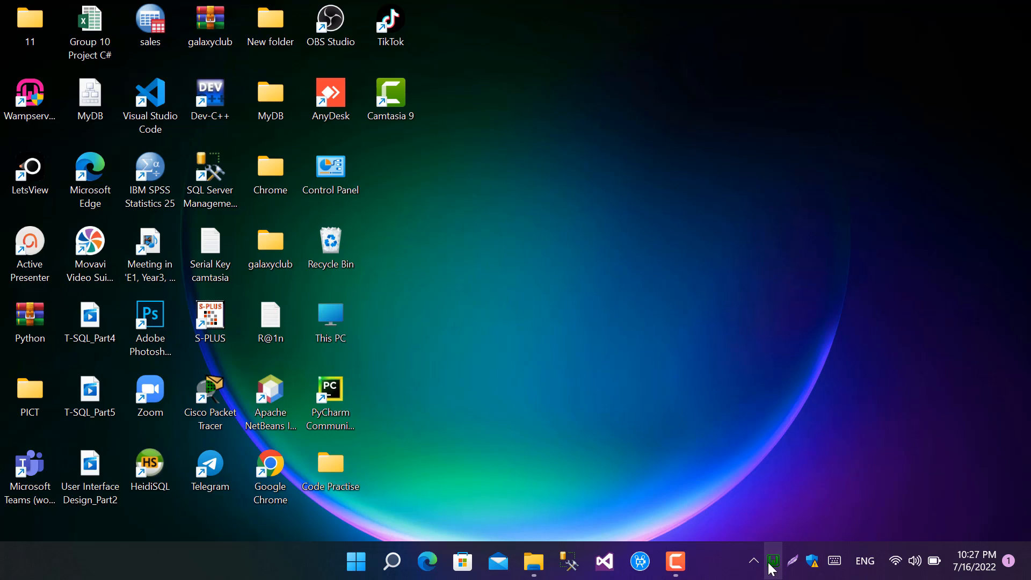
left_click(772, 568)
left_click(707, 296)
Step: Open Google Chrome, load the Wampserver homepage at 127.0.0.1 and look through it down to the projects section
left_click(274, 450)
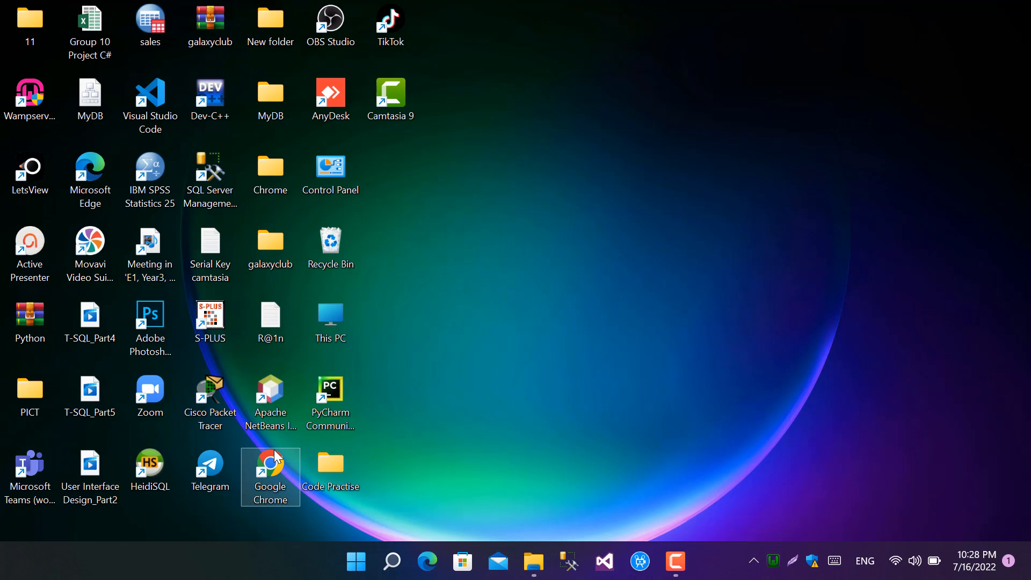
double_click(274, 450)
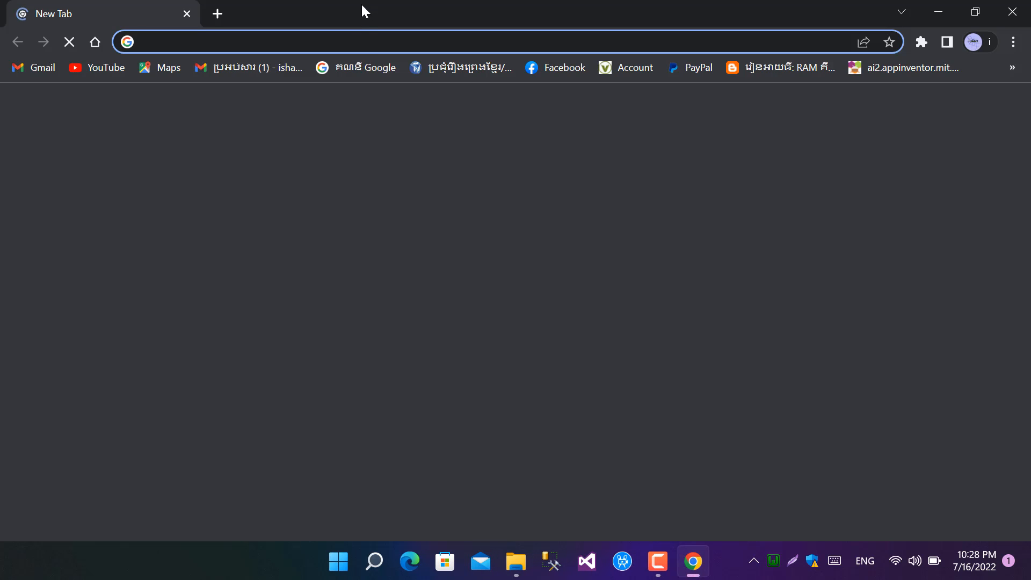
left_click(383, 43)
type("128")
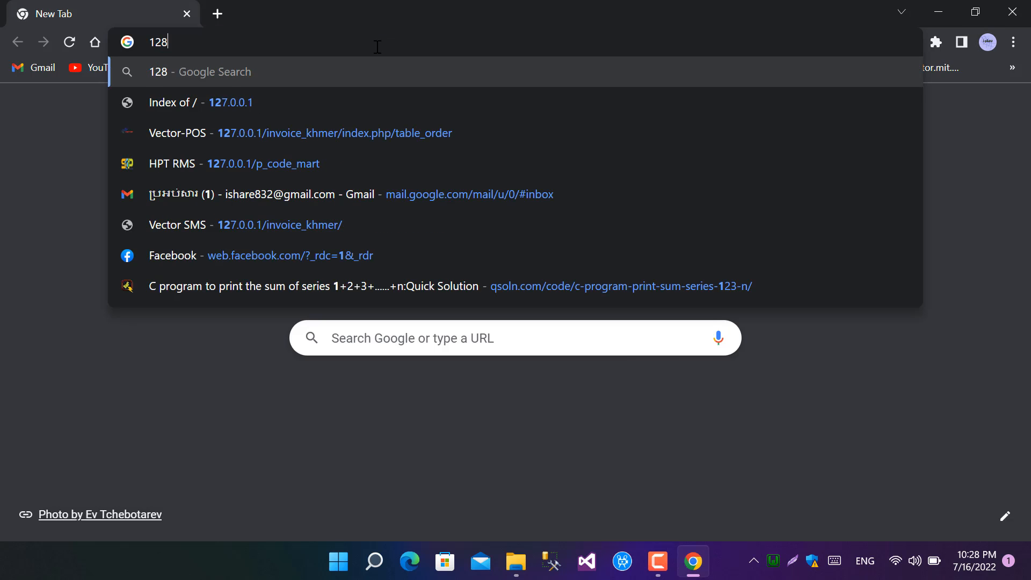
type("7")
key("BackSpace")
key("BackSpace")
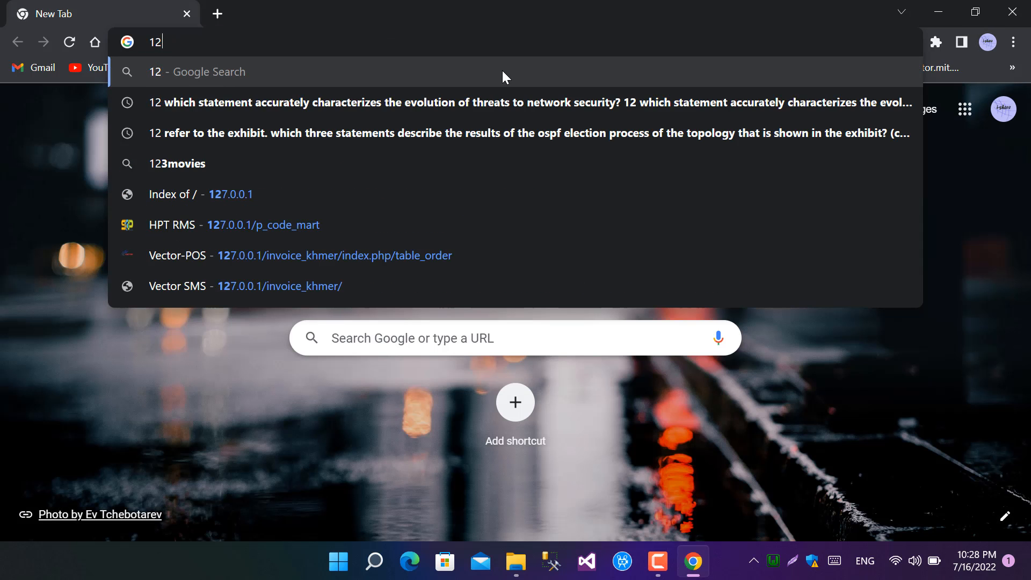
type("7.0.0.1\\")
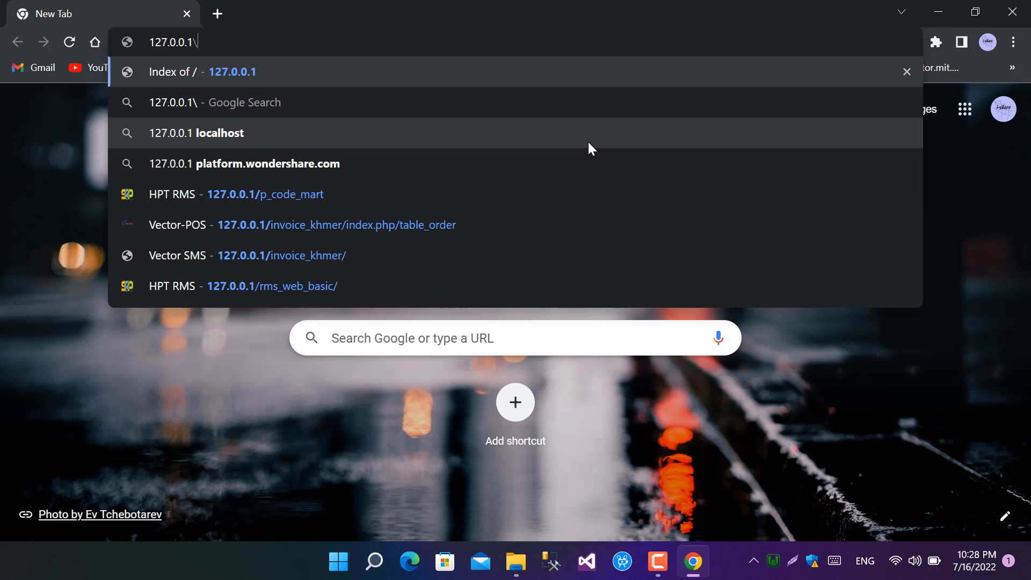
key("BackSpace")
key("Return")
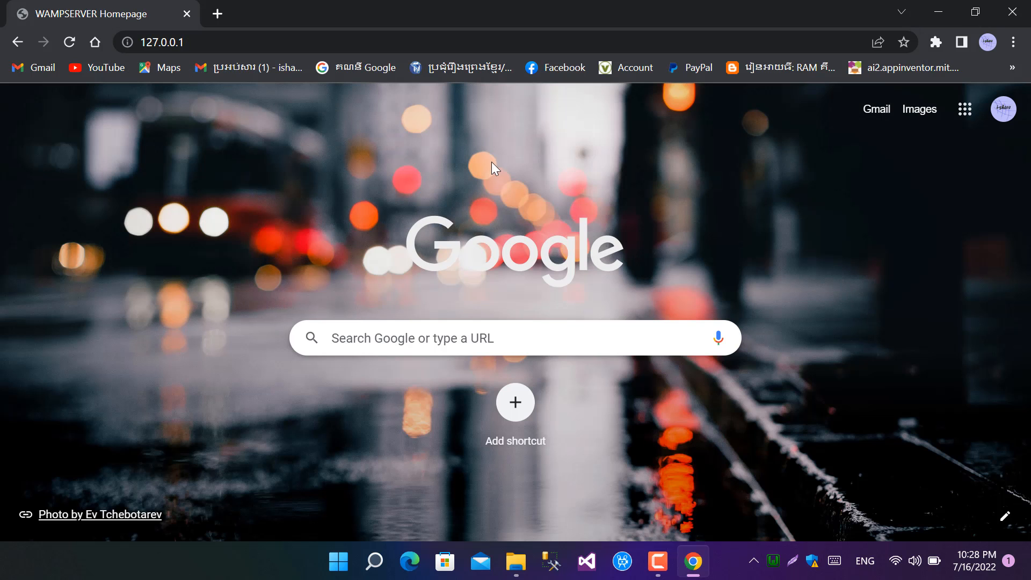
scroll(383, 363, "down", 4)
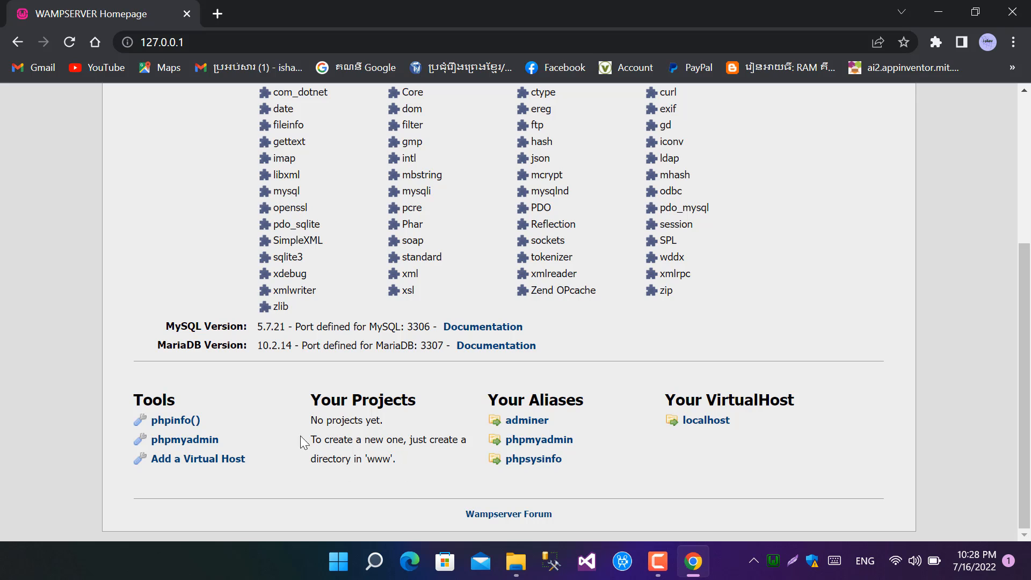
Step: Copy the galaxyclub project folder from the desktop into the www folder of C:\wamp64
left_click(940, 12)
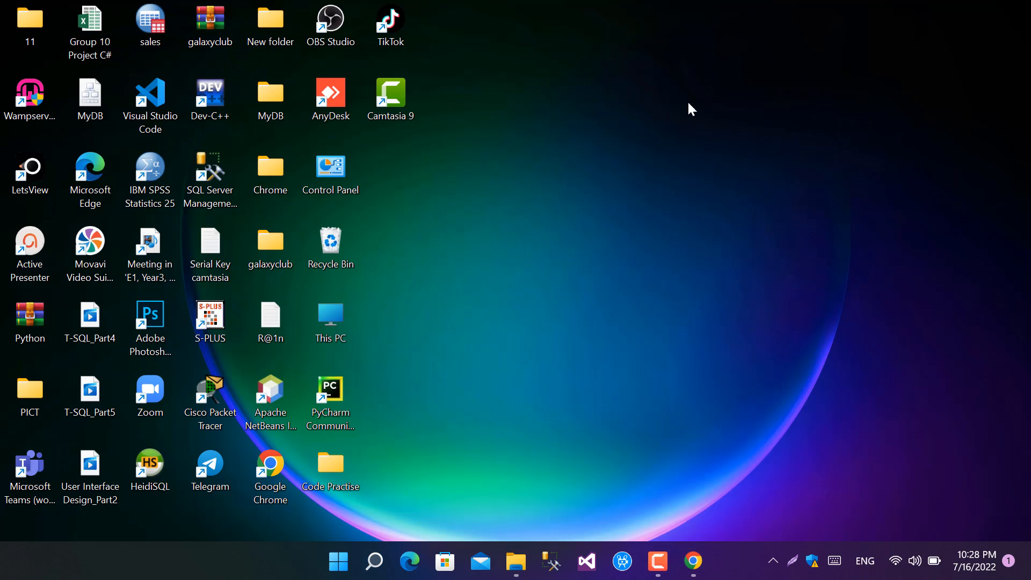
right_click(267, 256)
left_click(330, 221)
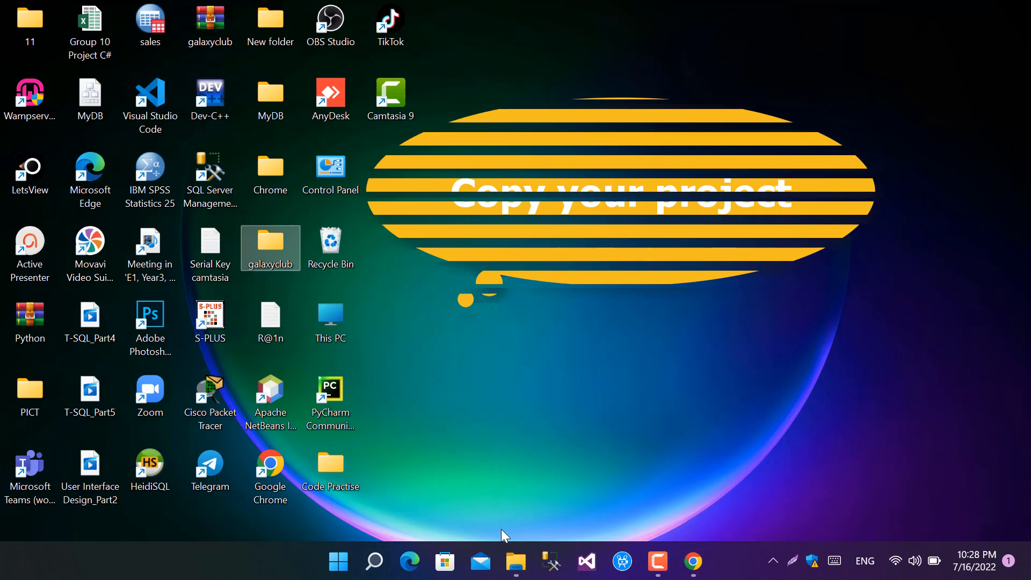
left_click(516, 561)
left_click(97, 81)
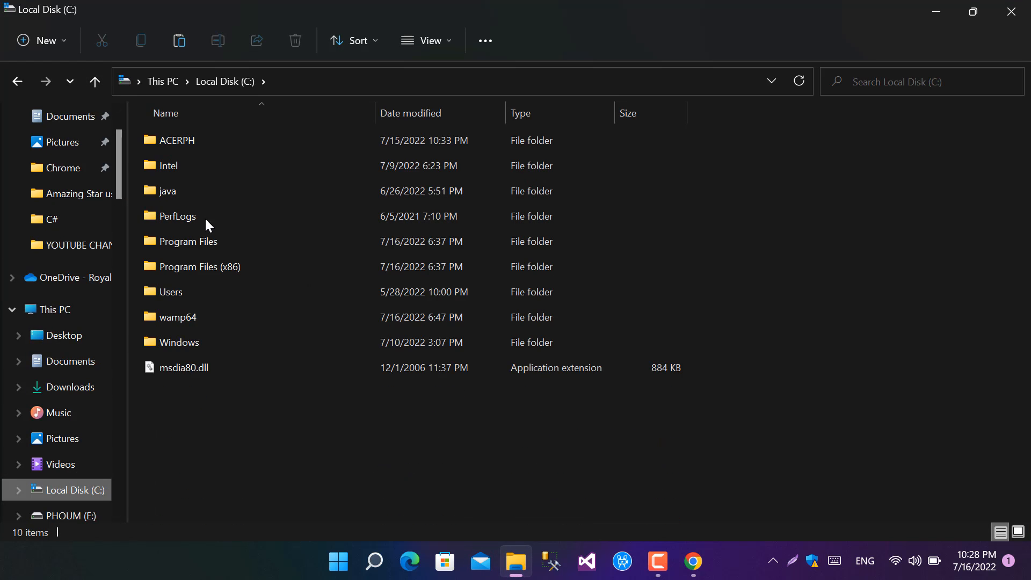
left_click(207, 322)
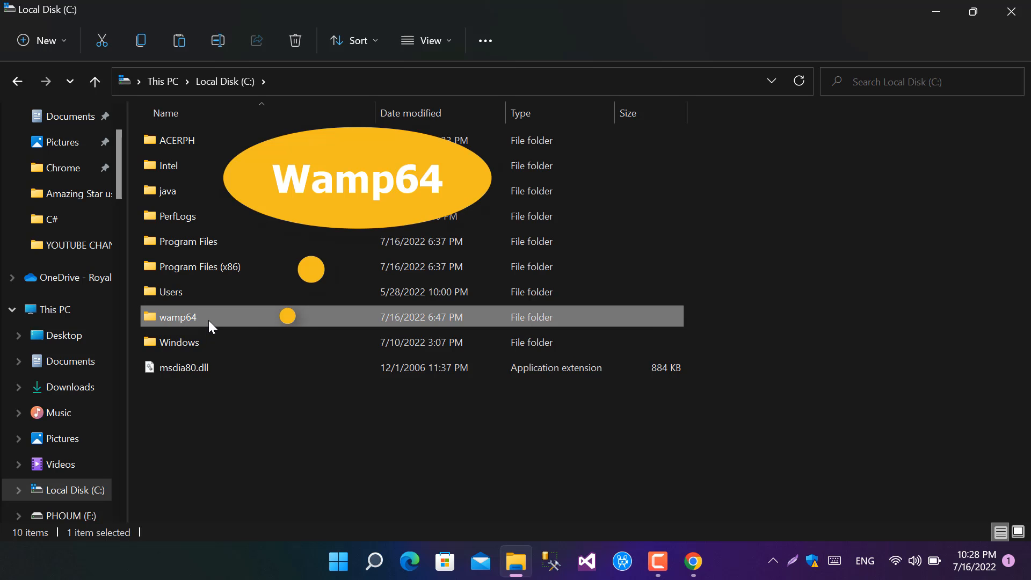
double_click(209, 320)
double_click(188, 340)
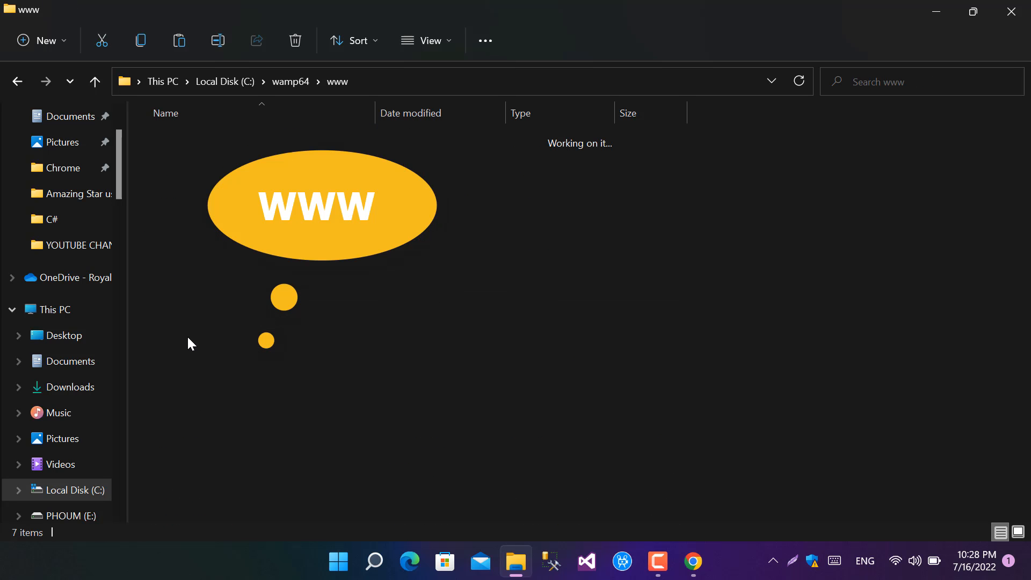
right_click(269, 371)
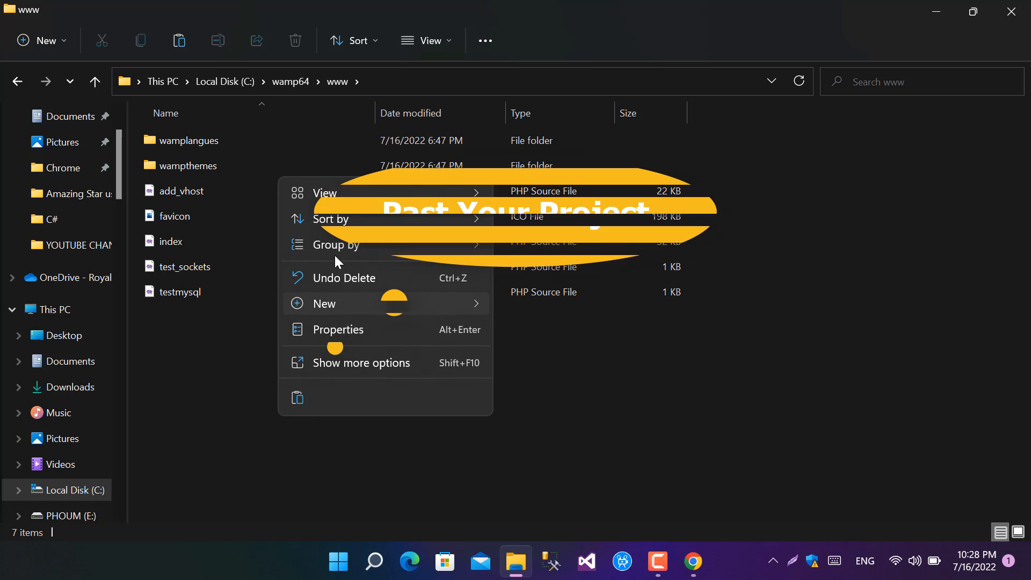
left_click(296, 397)
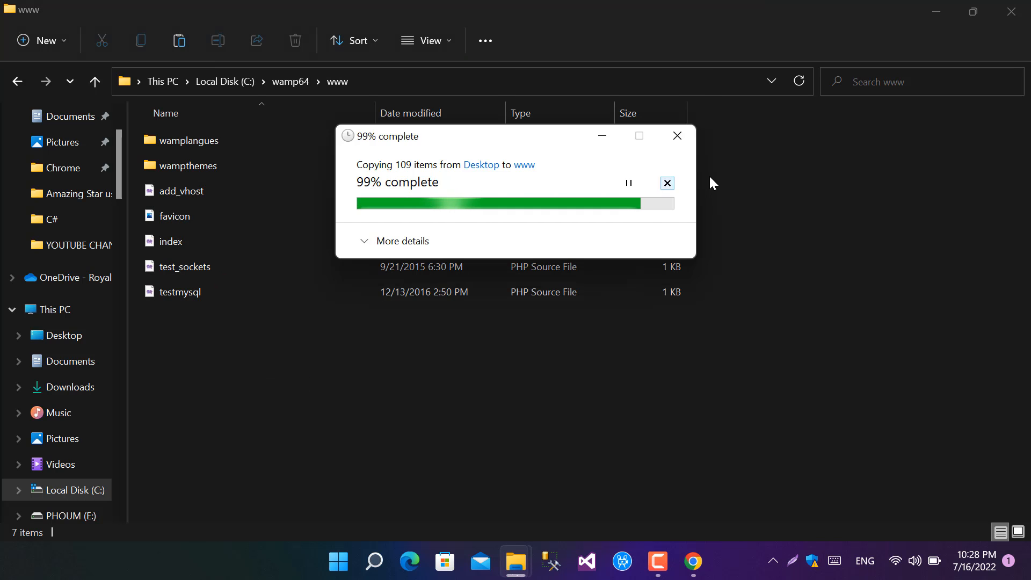
Step: Reload the Wampserver homepage in Chrome and open the galaxyclub project at 127.0.0.1/galaxyclub/
left_click(693, 548)
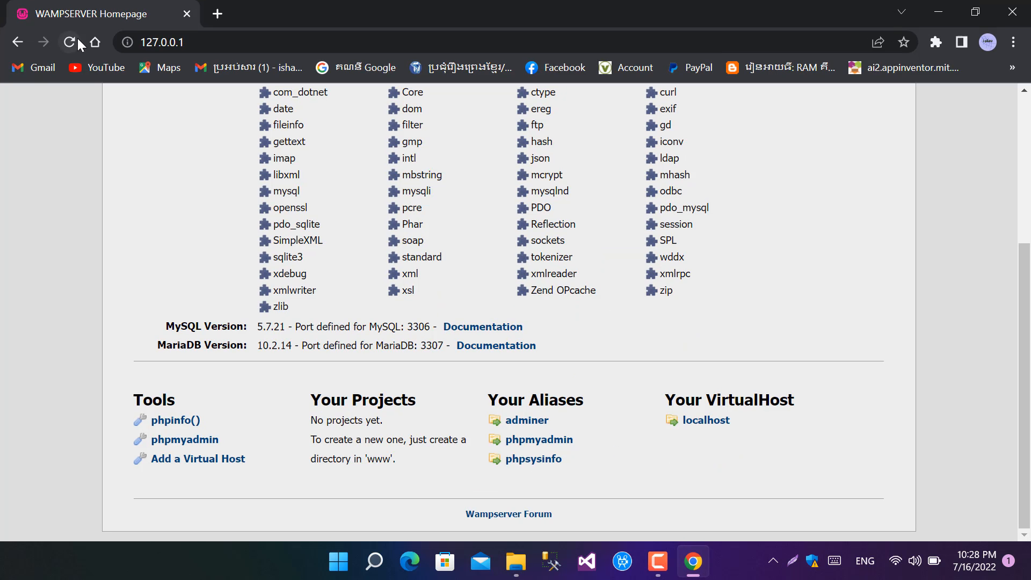
left_click(70, 43)
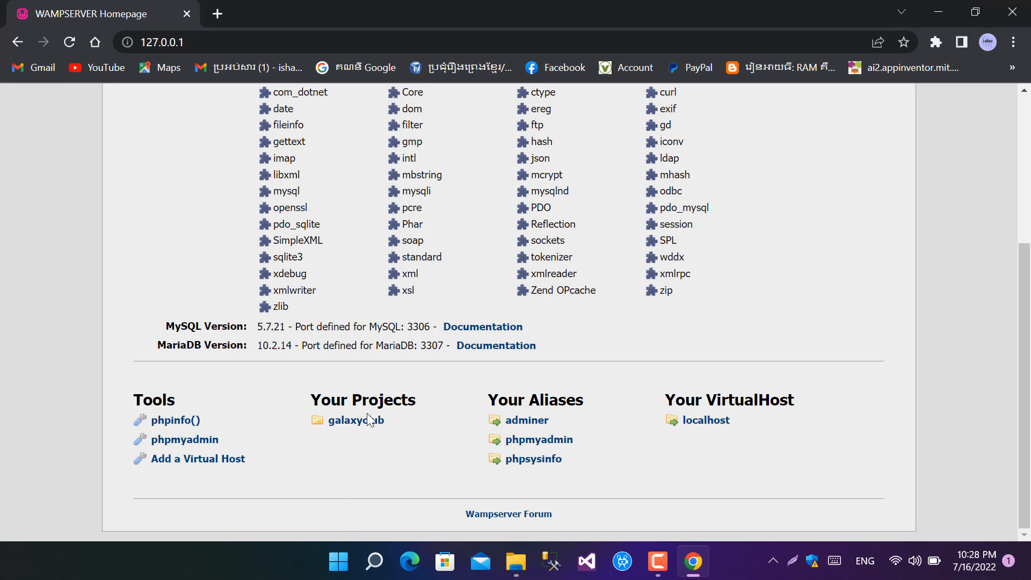
left_click_drag(392, 427, 330, 421)
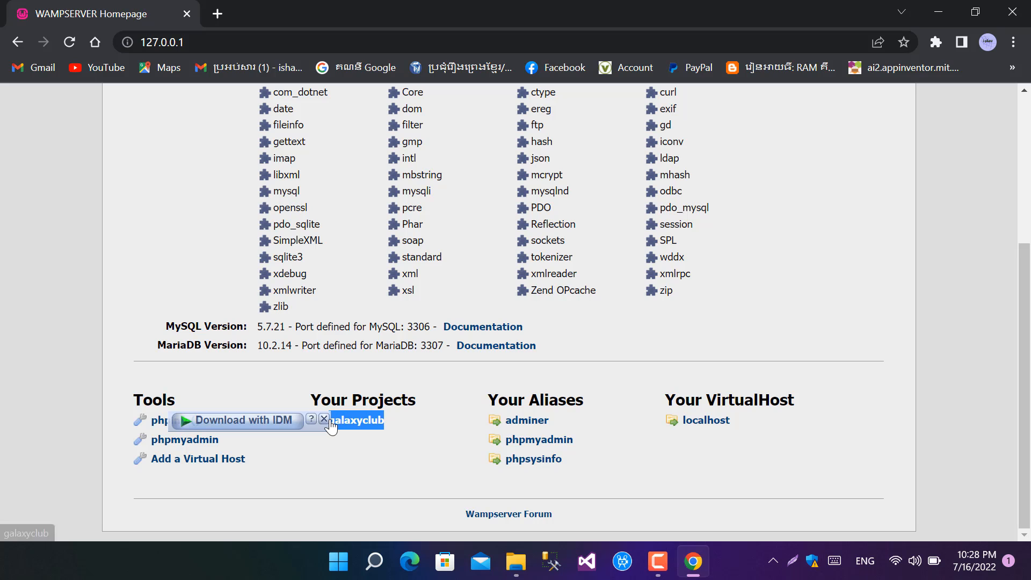
left_click(290, 47)
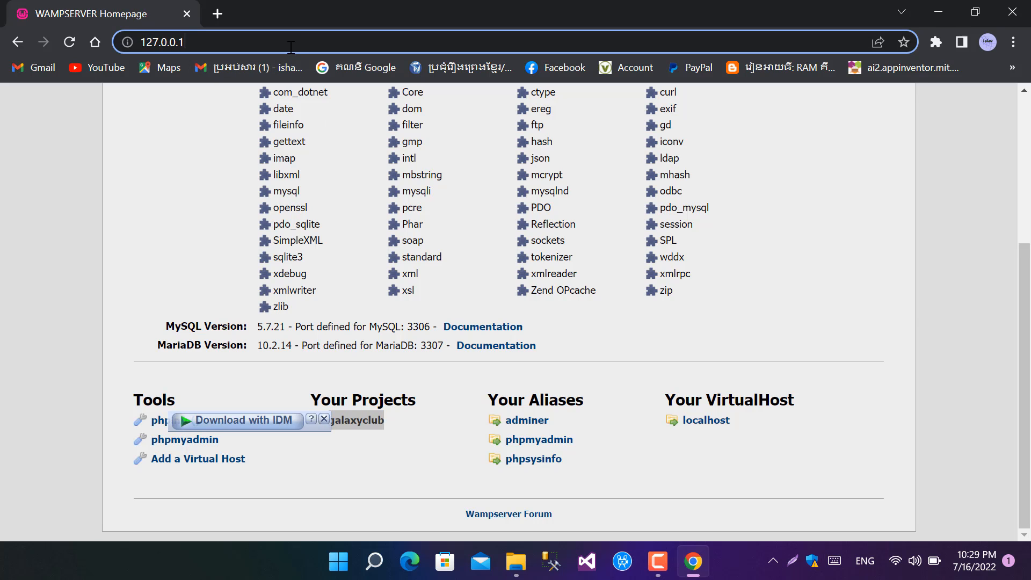
type("/")
type("galaxyclub")
key("Return")
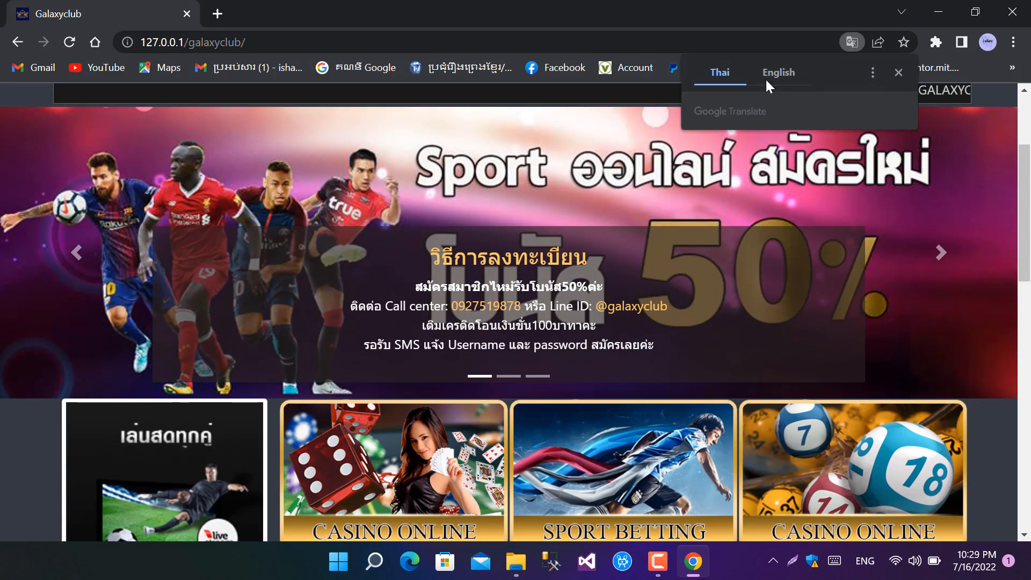
Step: Translate the galaxyclub site into English and look over its home page
left_click(779, 73)
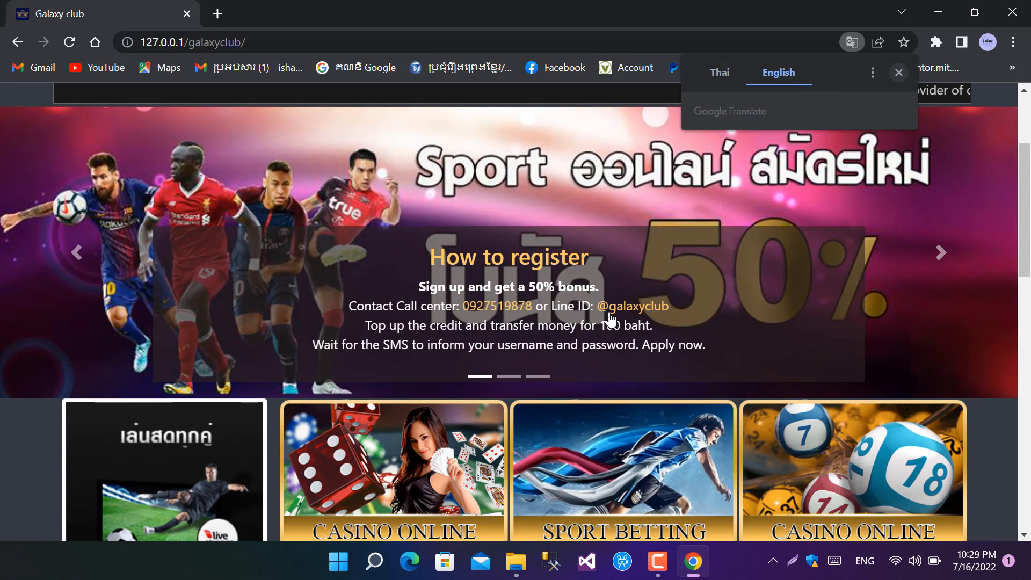
scroll(556, 321, "down", 5)
scroll(556, 321, "down", 10)
scroll(543, 319, "up", 15)
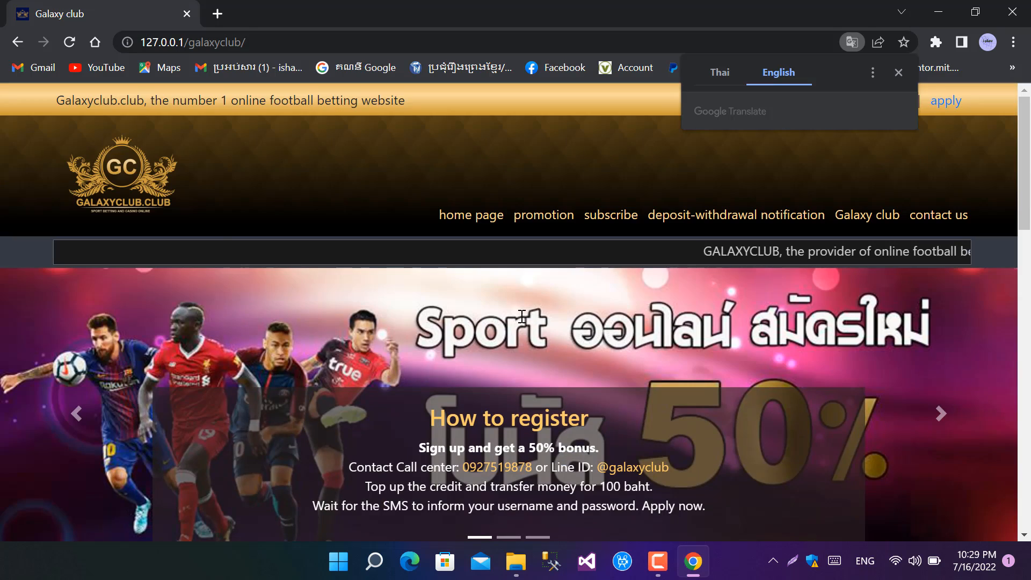
scroll(771, 380, "down", 7)
scroll(782, 426, "up", 7)
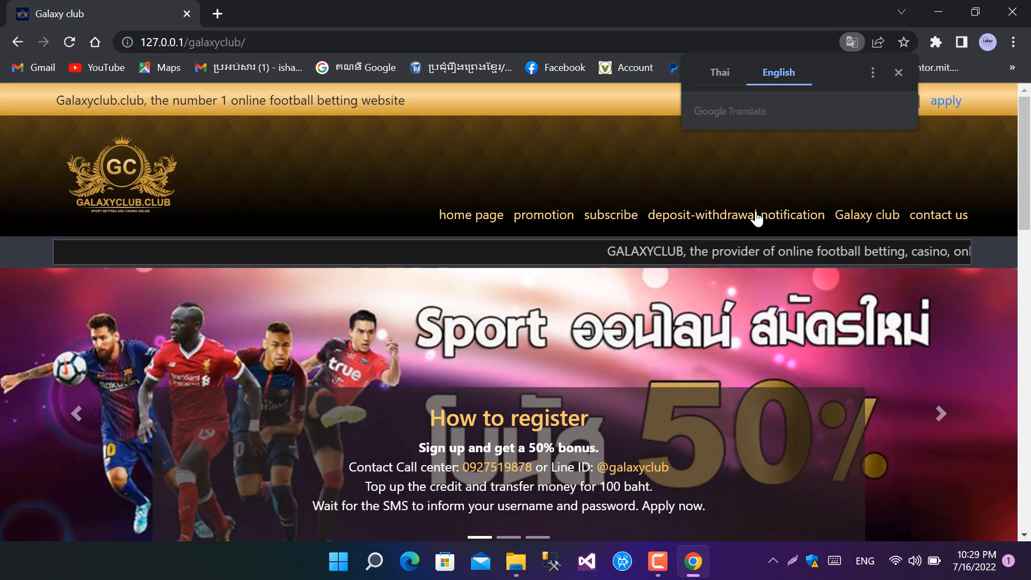
Step: Look over the galaxyclub site's promotion page and return to the Wampserver homepage
left_click(536, 216)
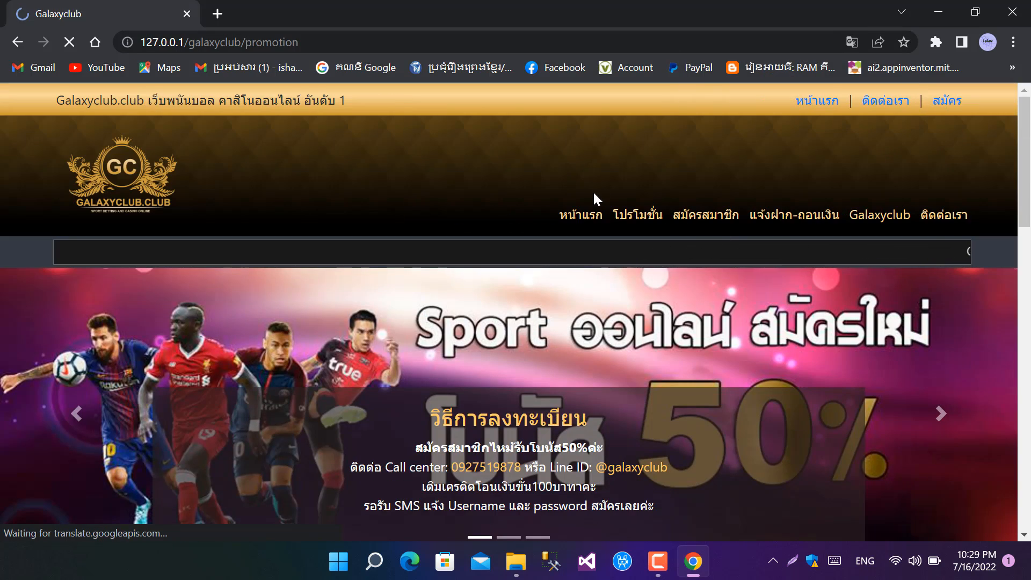
scroll(585, 380, "down", 10)
scroll(579, 391, "up", 10)
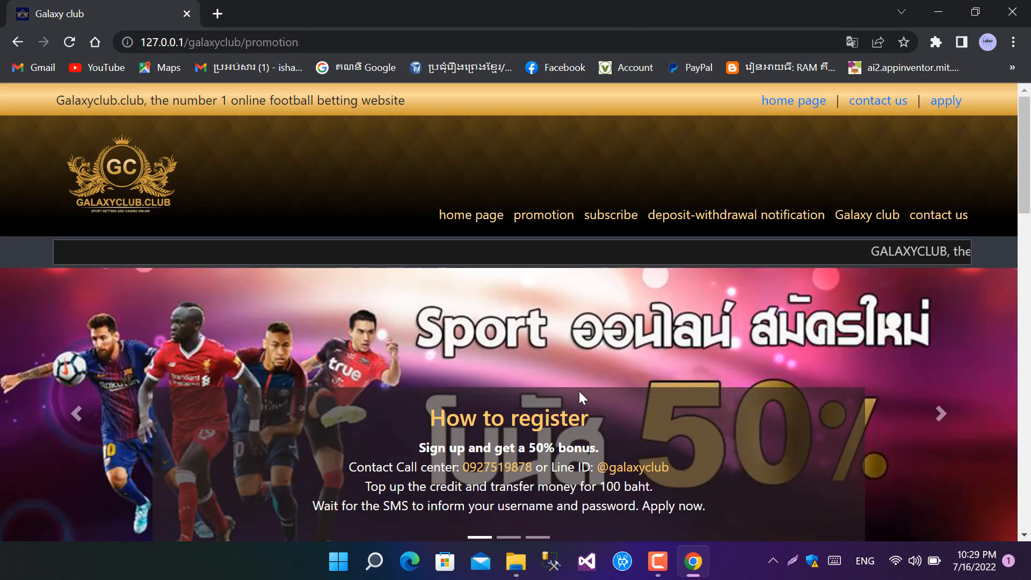
left_click(17, 42)
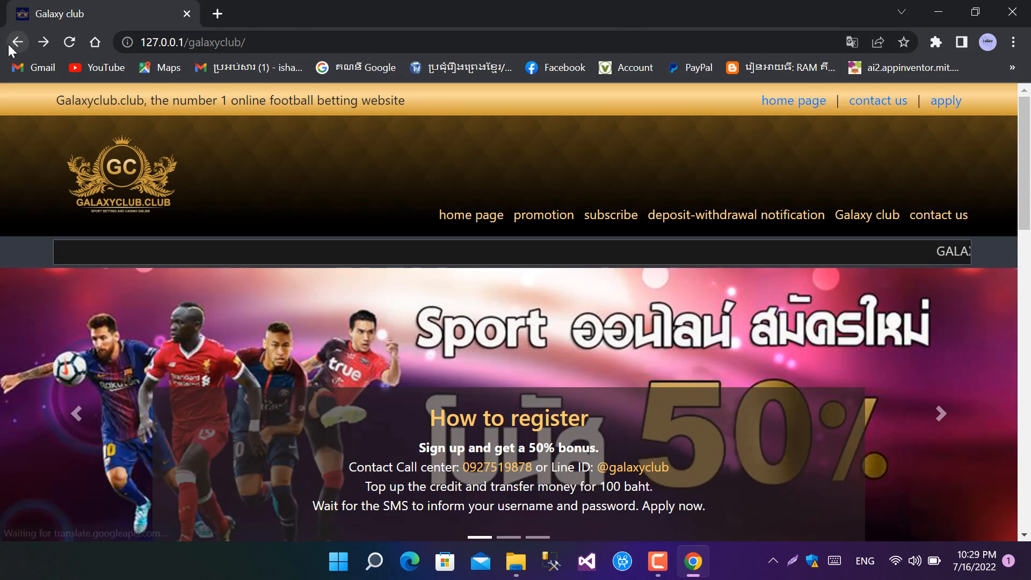
left_click(16, 42)
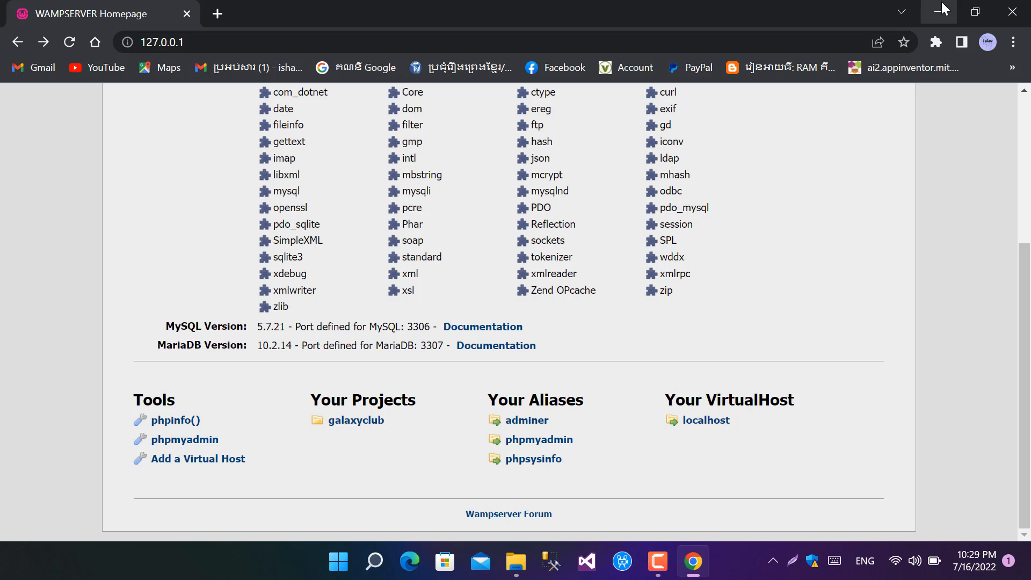
Step: Clear the Chrome and File Explorer windows off the desktop and open Wampserver's Apache httpd.conf in a maximized Notepad window
left_click(939, 12)
left_click(1016, 12)
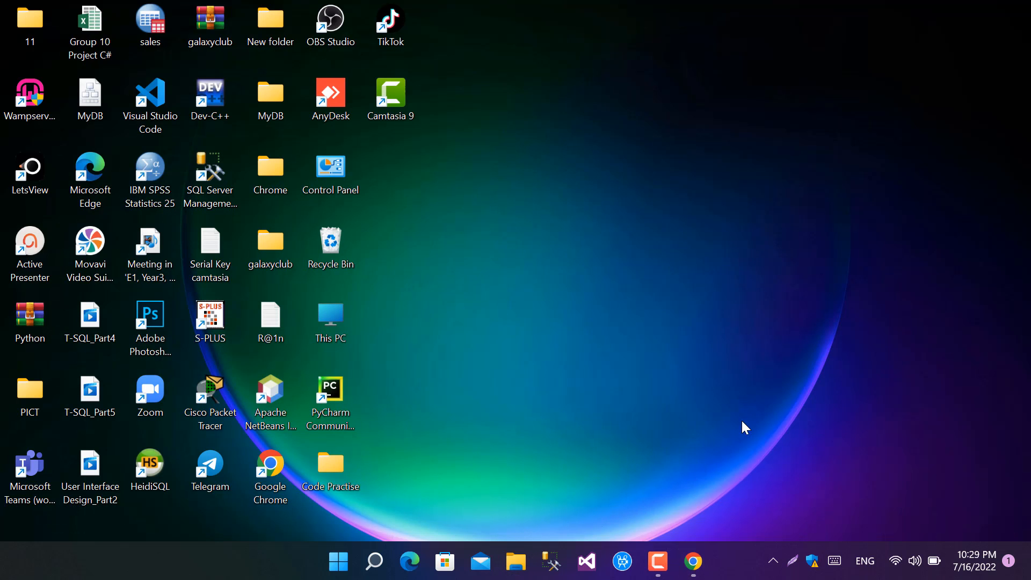
left_click(774, 561)
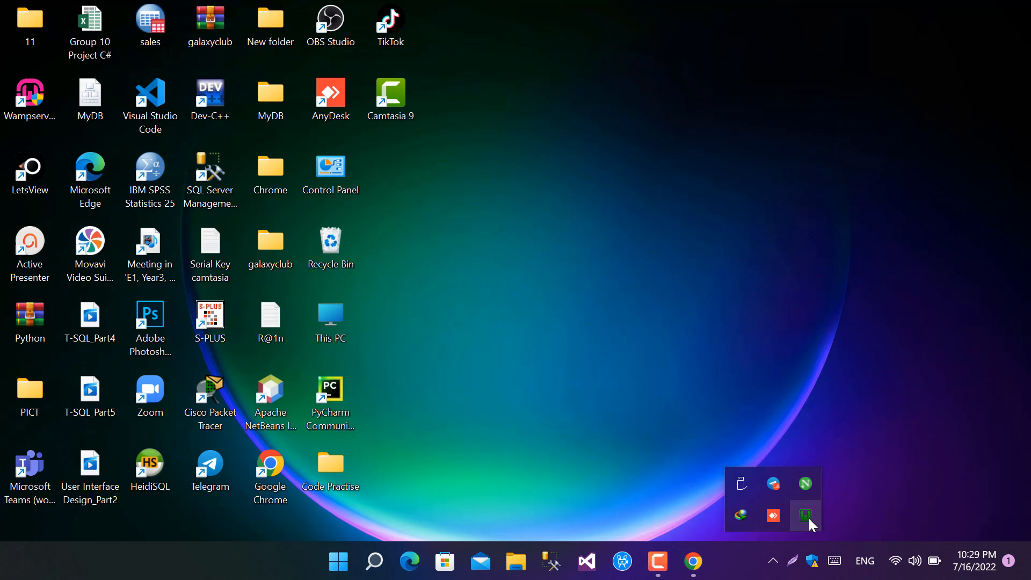
left_click(809, 519)
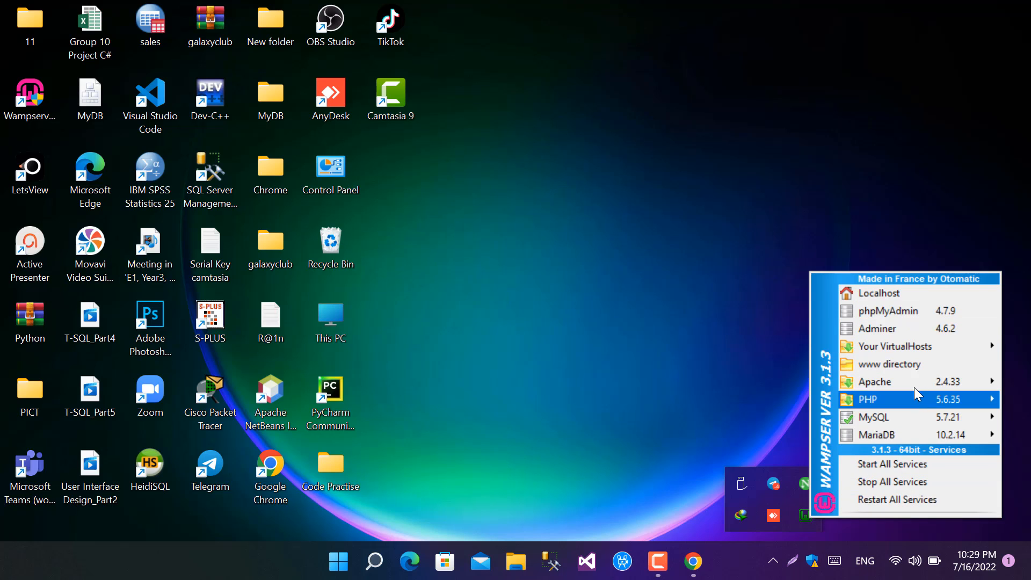
mouse_move(930, 380)
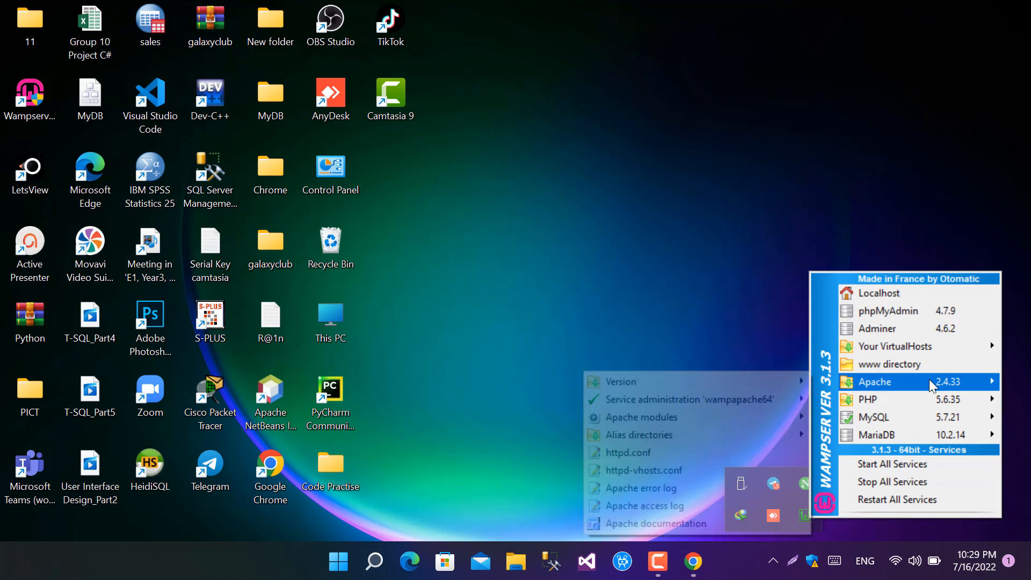
left_click(608, 452)
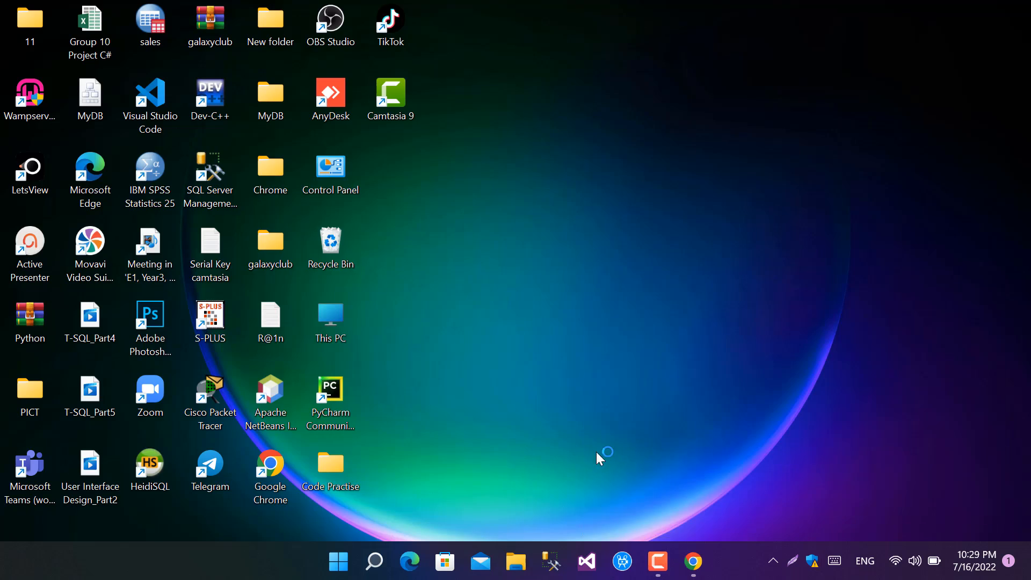
left_click(612, 161)
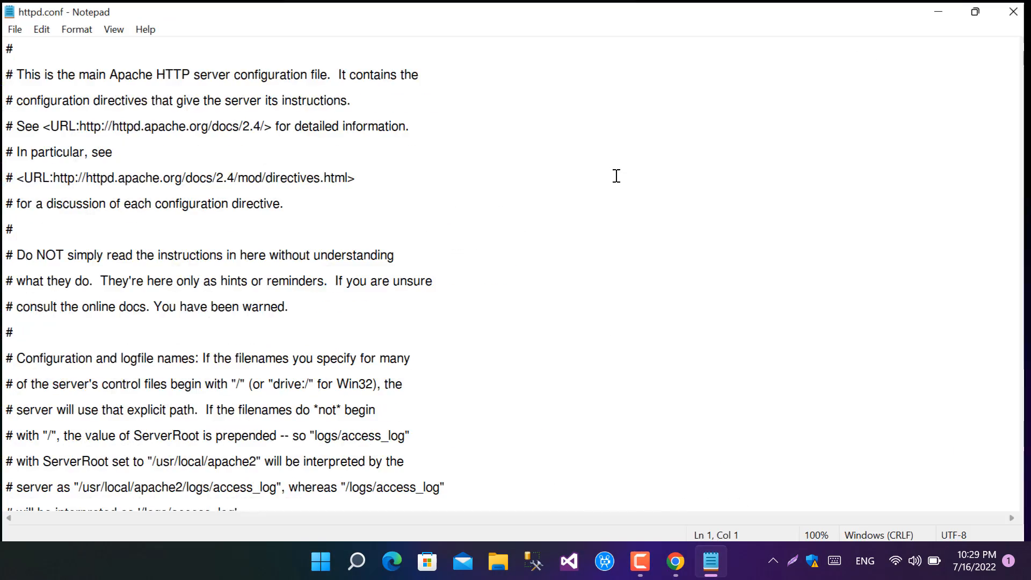
Step: Change the access rule in the <Directory /> block of httpd.conf to "Require all granted", then save and close the file
scroll(295, 221, "down", 10)
scroll(282, 330, "down", 16)
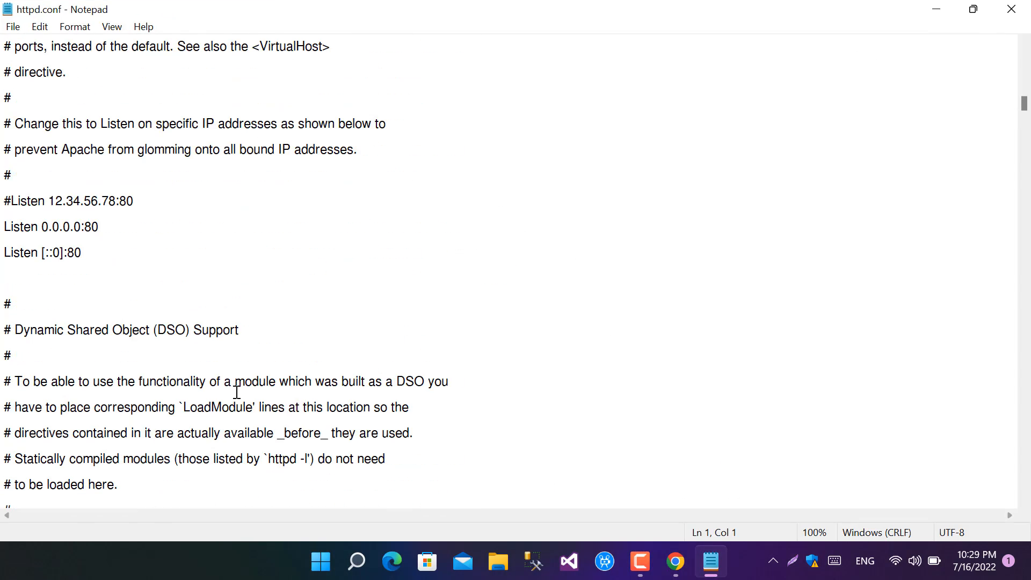
scroll(229, 306, "down", 20)
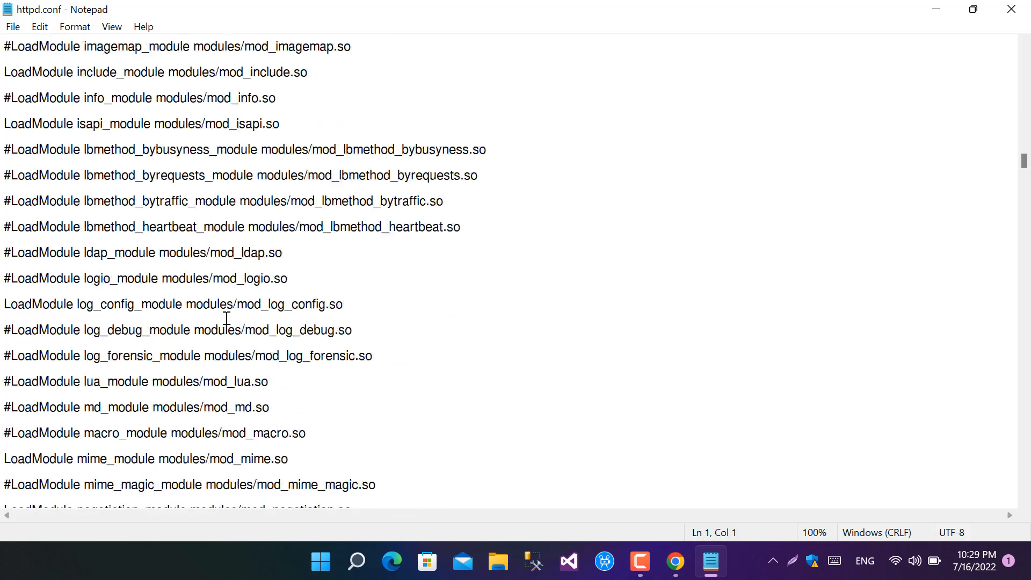
scroll(231, 322, "down", 10)
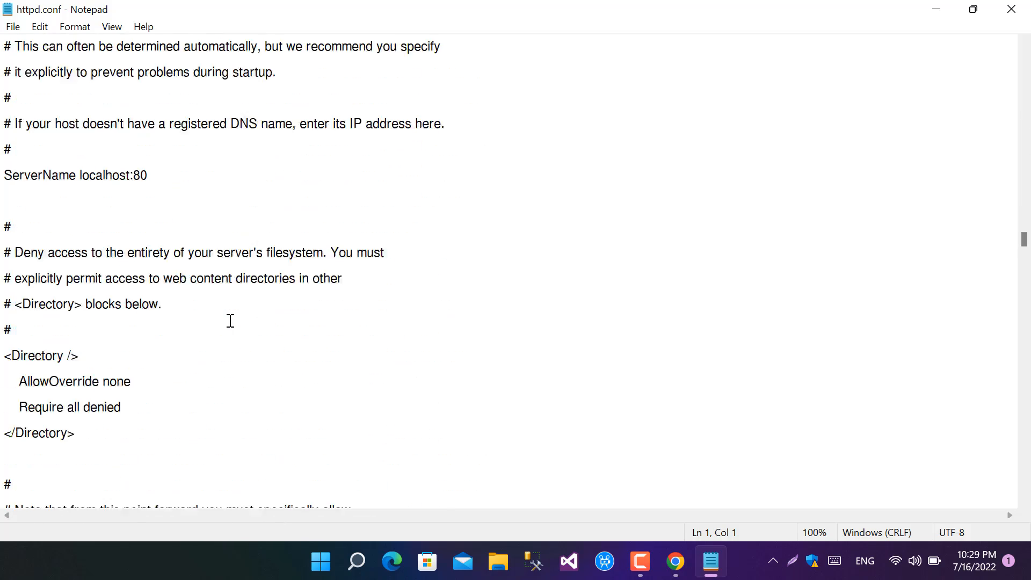
left_click(164, 325)
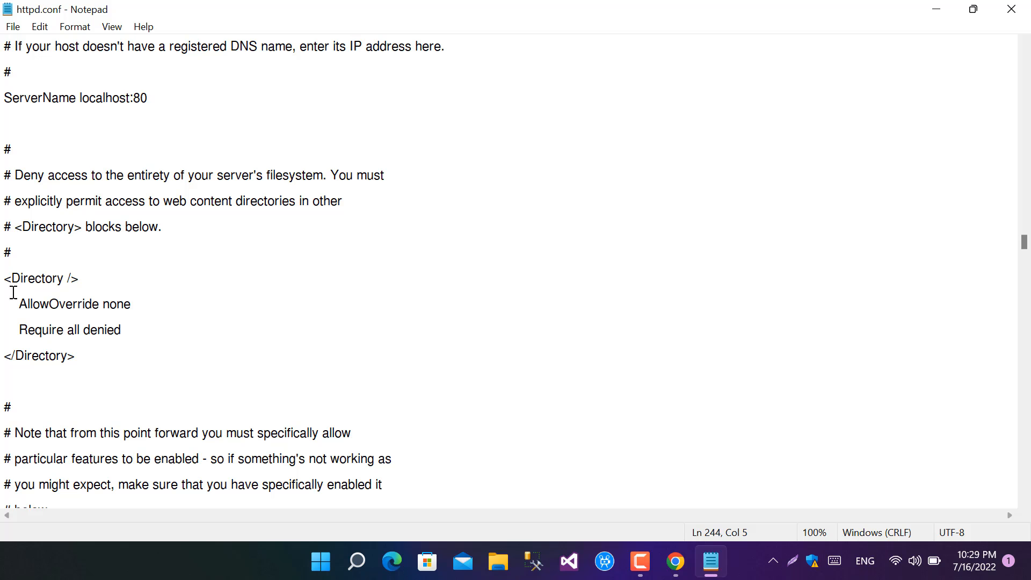
left_click_drag(4, 279, 120, 340)
left_click(176, 325)
key("BackSpace")
key("BackSpace")
key("BackSpace")
key("BackSpace")
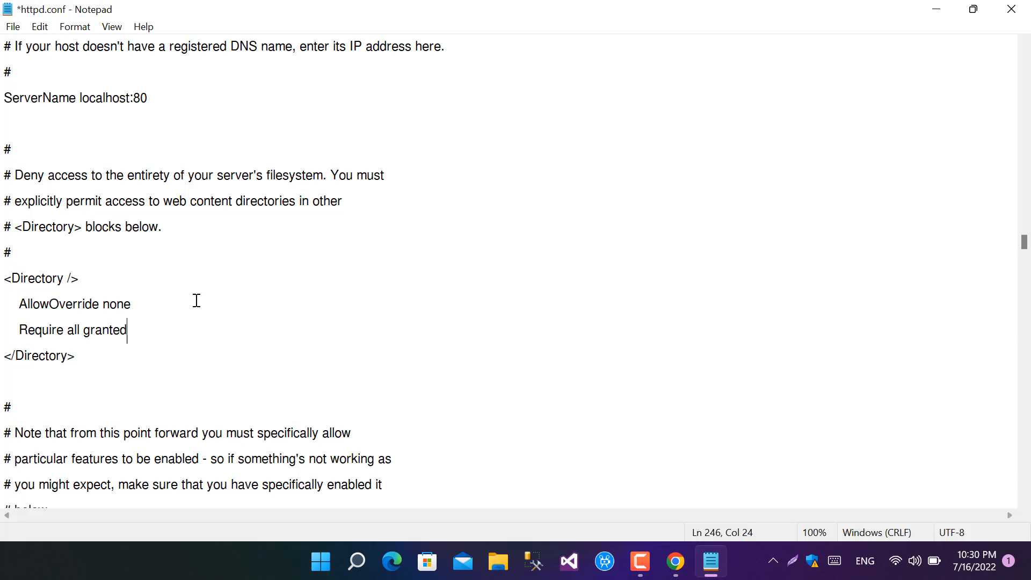
left_click(1011, 10)
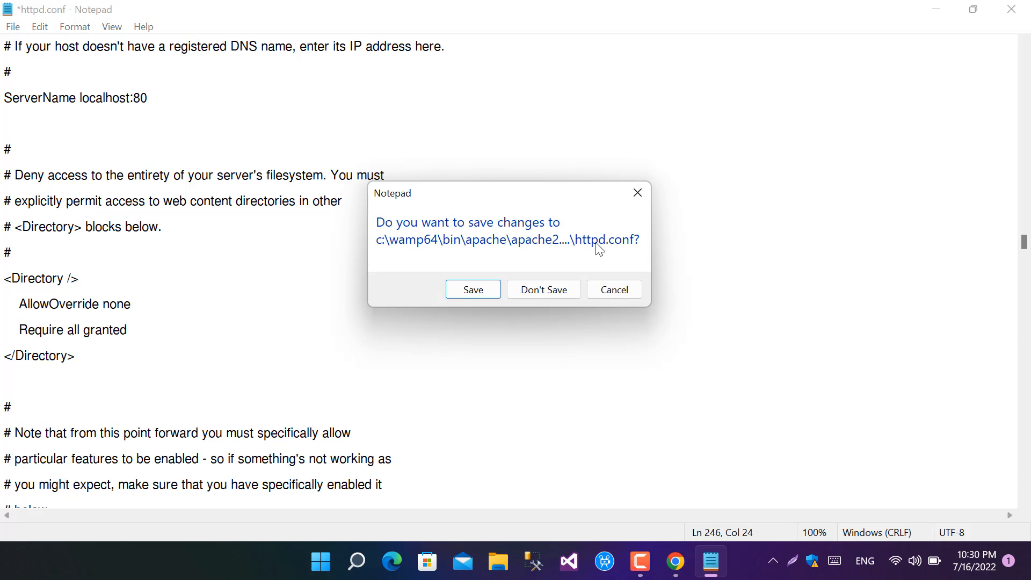
left_click(472, 290)
Step: Open Wampserver's httpd-vhosts.conf, set the localhost directory's access rule to "Require all granted", then save and close the file
left_click(773, 561)
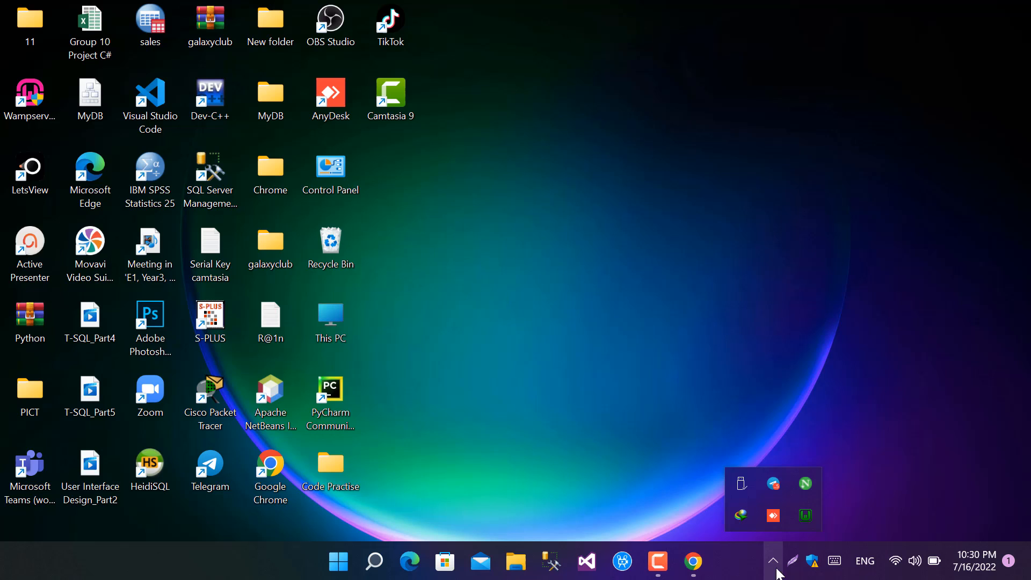
left_click(806, 519)
mouse_move(917, 386)
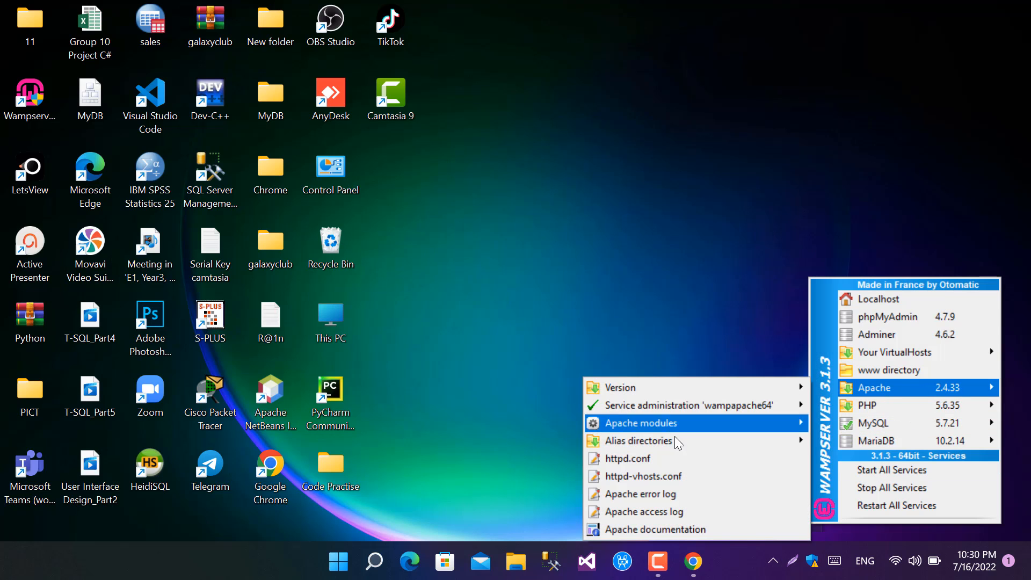
left_click(657, 477)
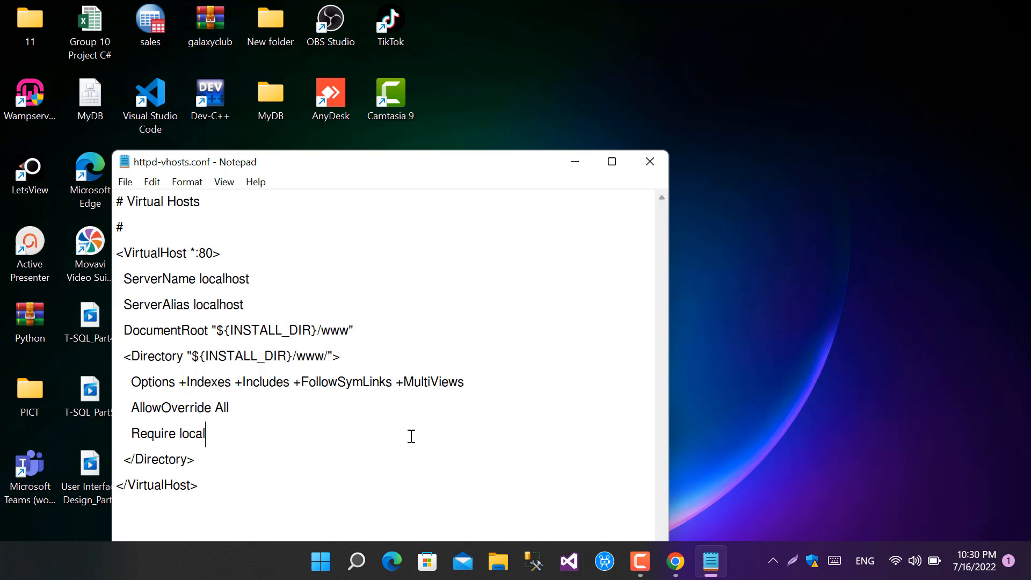
key("BackSpace")
key("BackSpace")
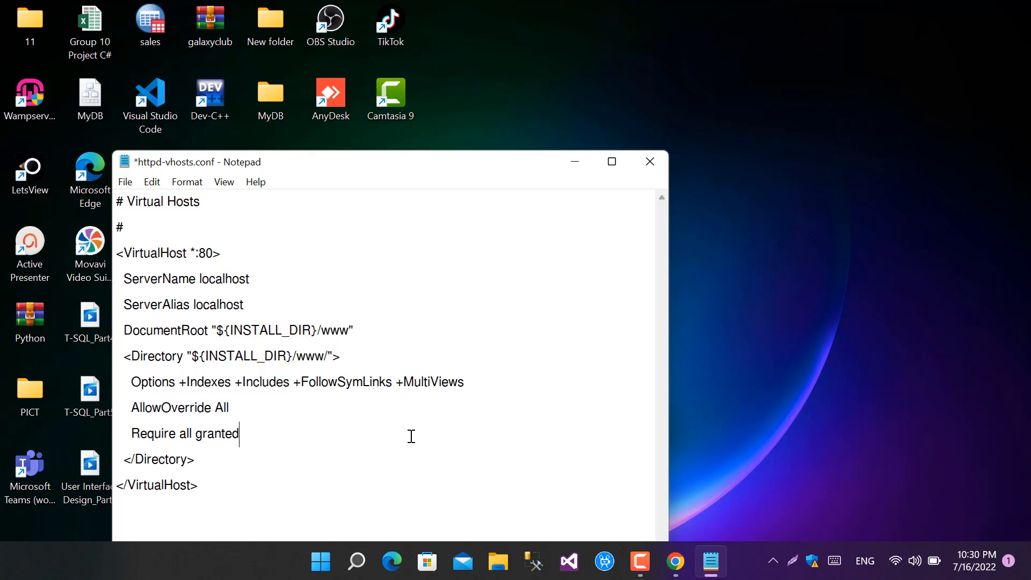
key("ctrl+s")
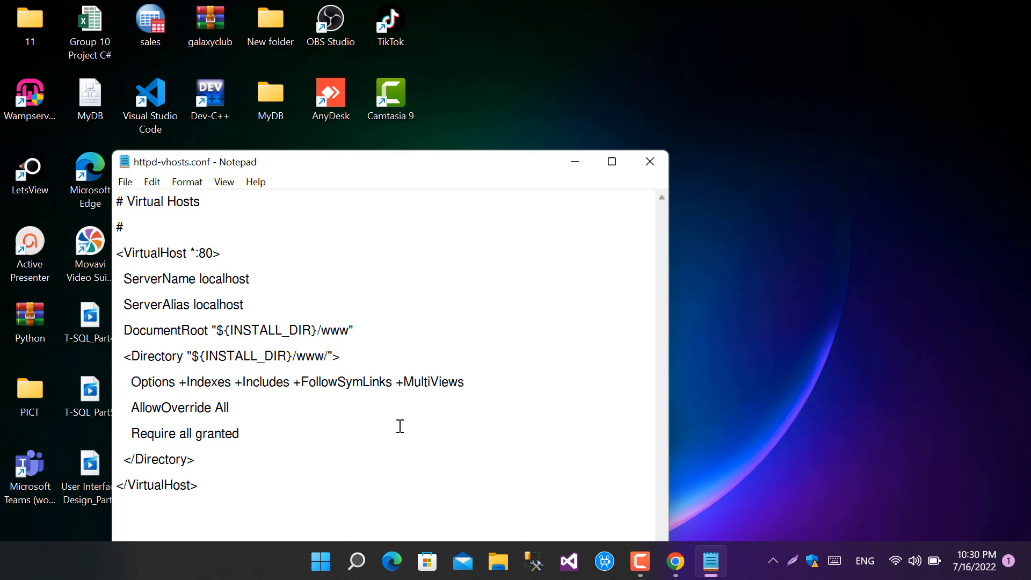
left_click(125, 183)
left_click(170, 257)
left_click(650, 161)
Step: Refresh Wampserver to load the edited Apache configuration and reload its homepage in Chrome
left_click(773, 561)
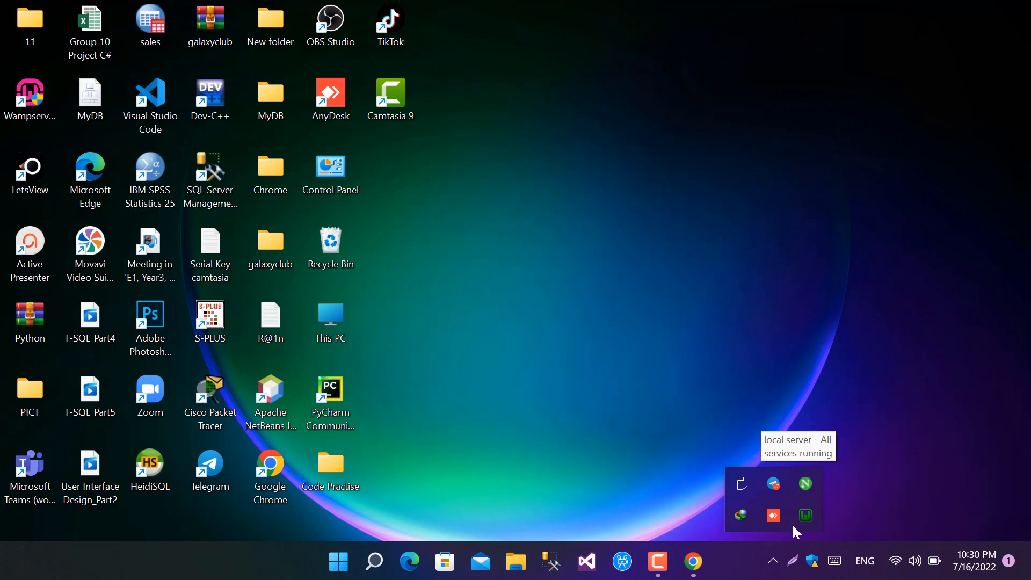
right_click(801, 519)
left_click(833, 424)
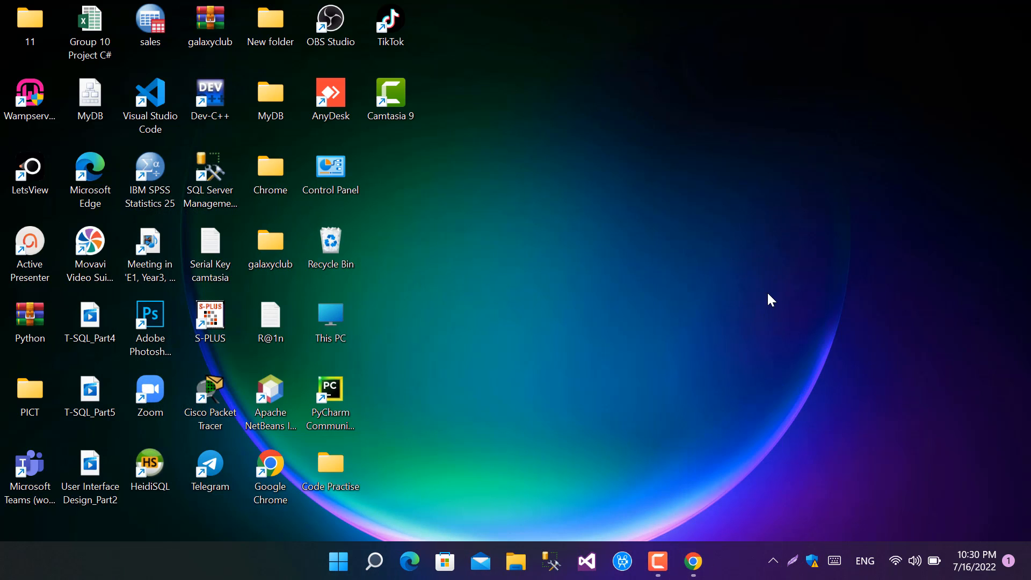
left_click(774, 561)
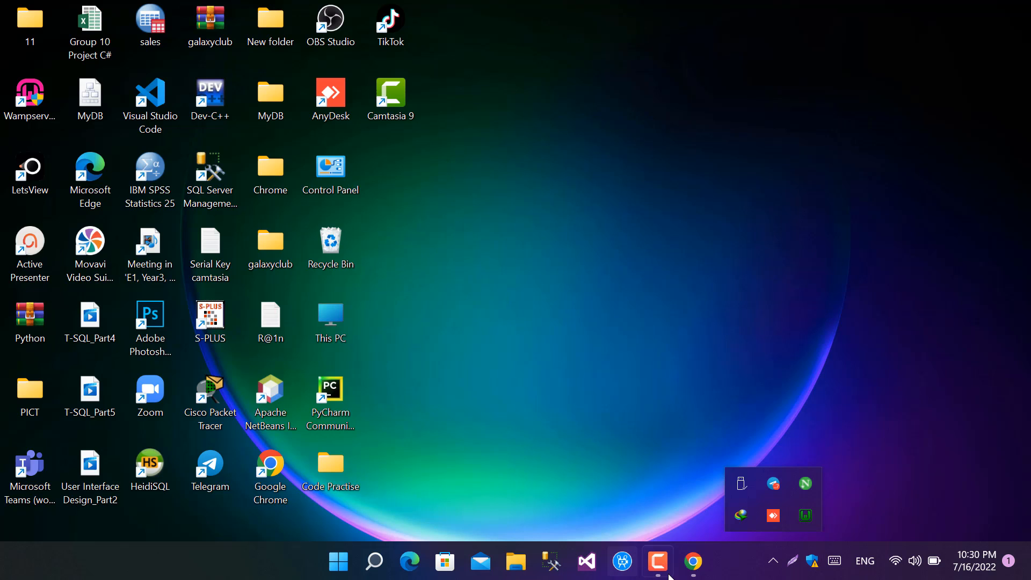
left_click(693, 561)
left_click(62, 43)
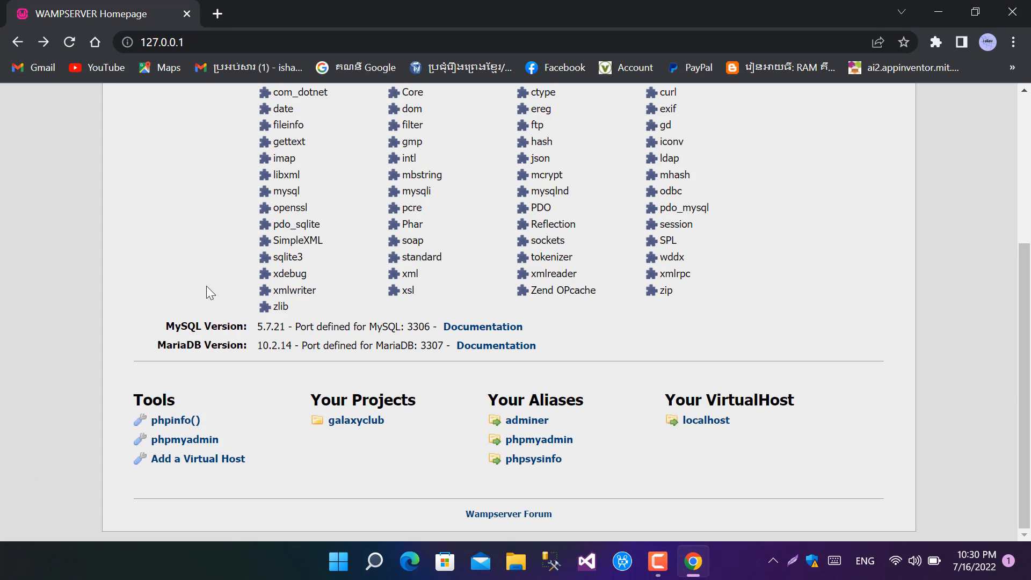
Step: Run ipconfig in a Command Prompt and highlight the Wi-Fi adapter's IPv4 address, then bring Chrome back to the front
key("super")
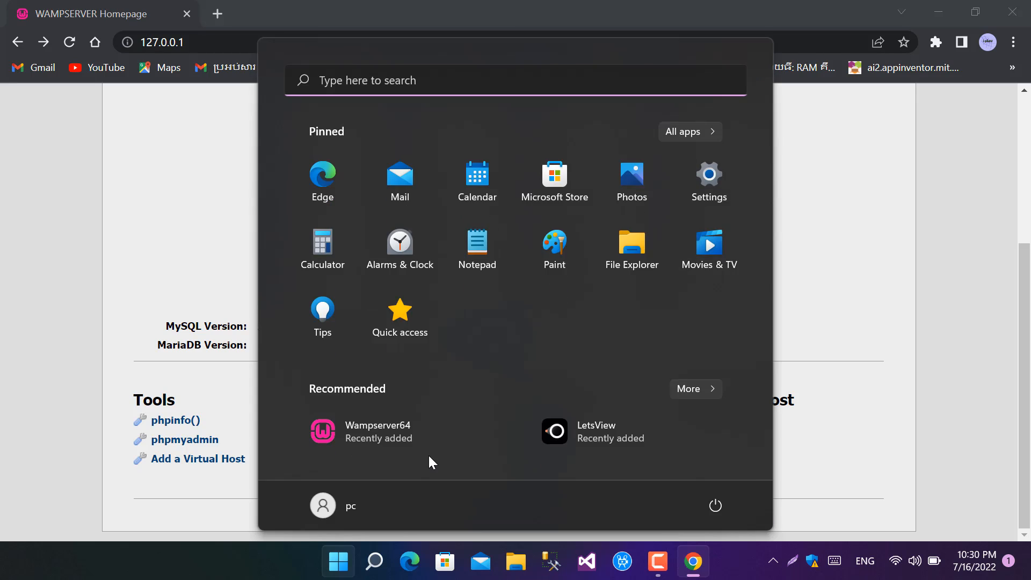
type("cdm")
key("BackSpace")
key("BackSpace")
type("md")
key("Return")
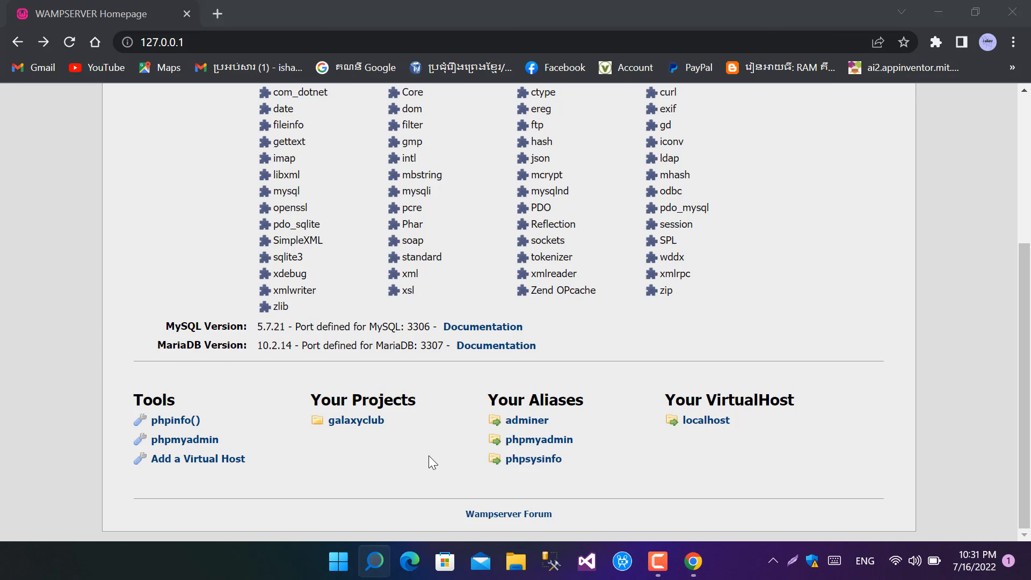
type("ipco")
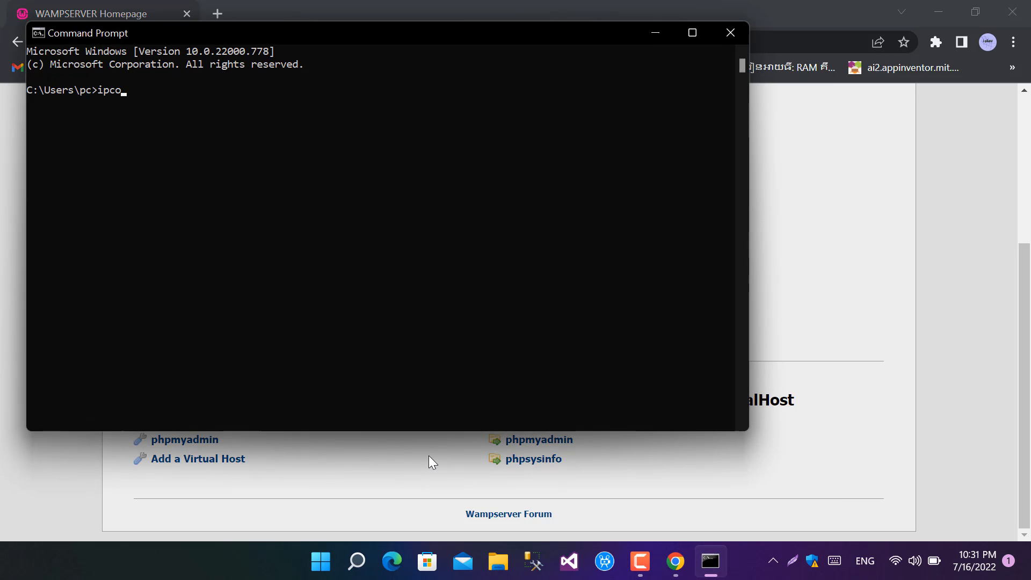
type("nfig")
key("Return")
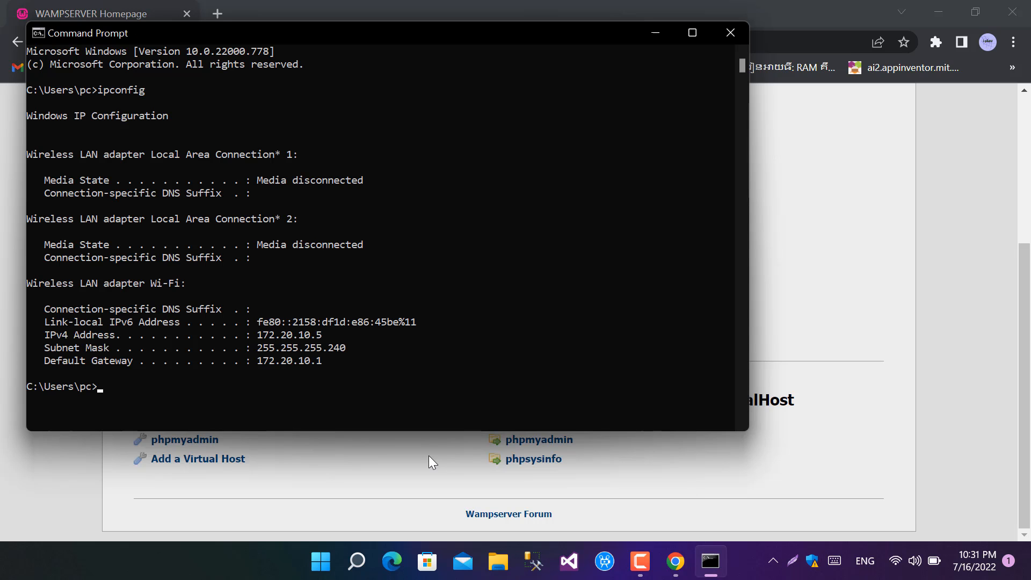
left_click_drag(327, 335, 269, 333)
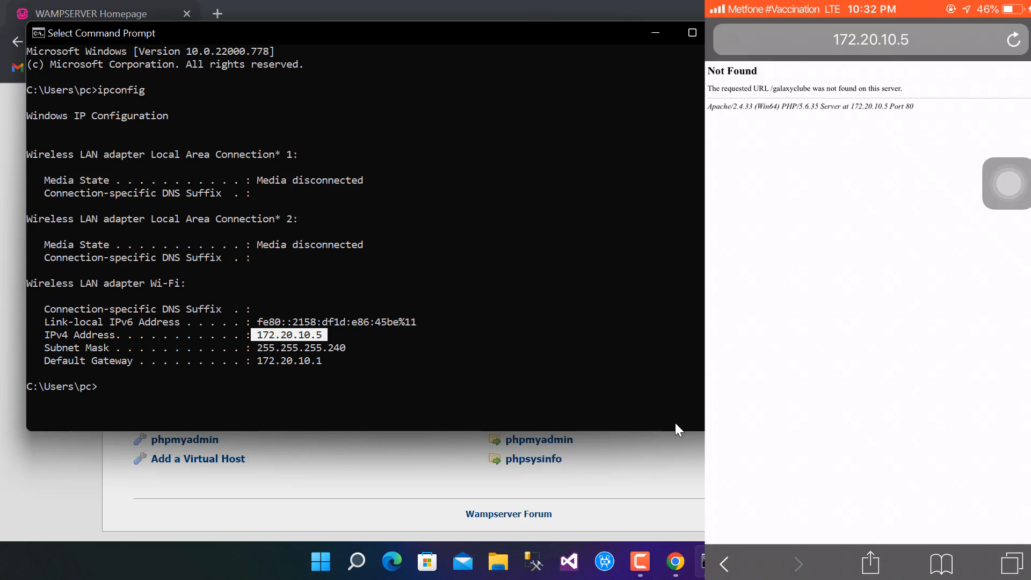
left_click_drag(316, 33, 660, 123)
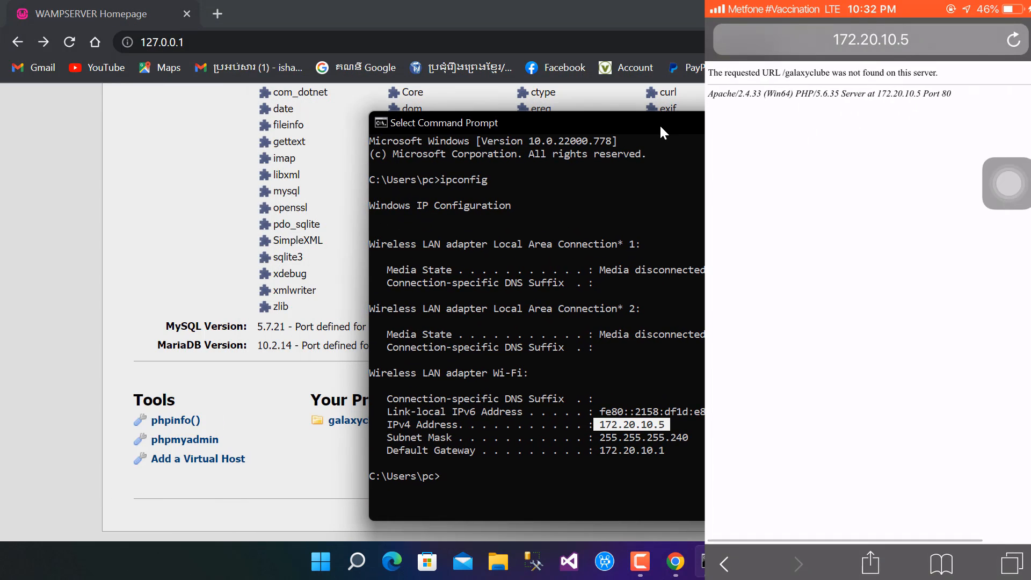
left_click(360, 333)
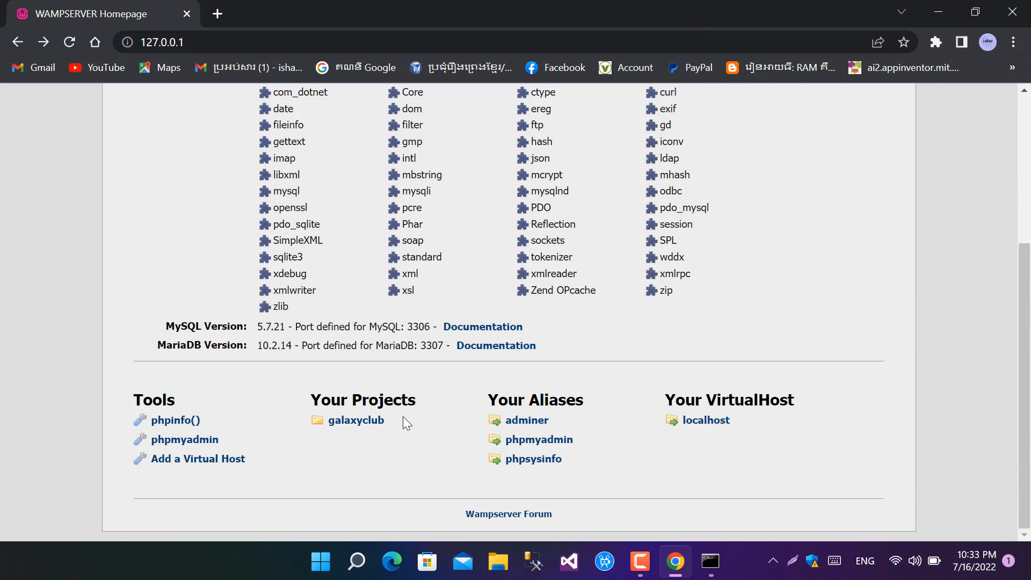
Step: Find Windows Defender Firewall through Windows search, open it, and bring up its advanced settings
left_click(323, 572)
left_click(387, 86)
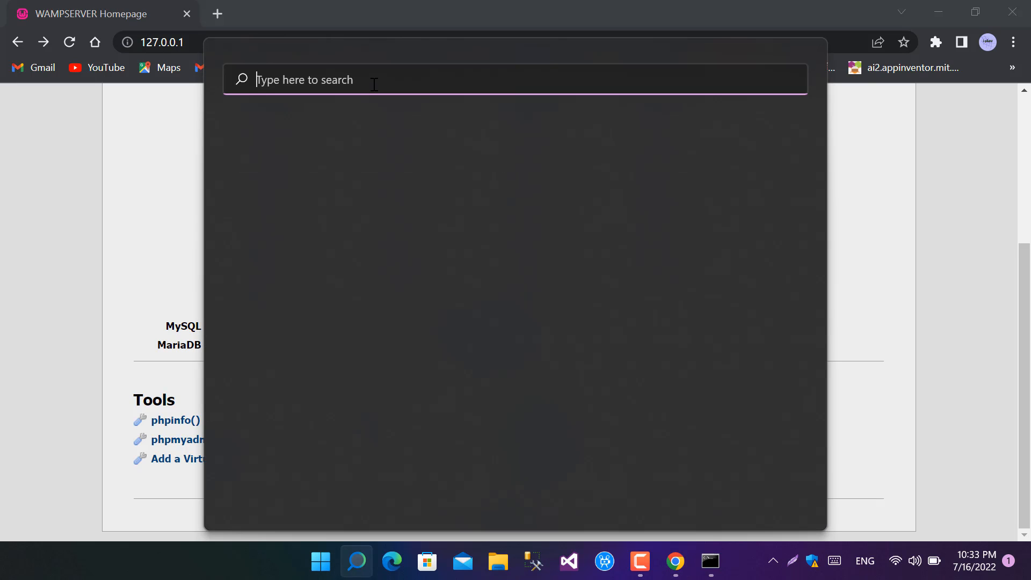
type("sy")
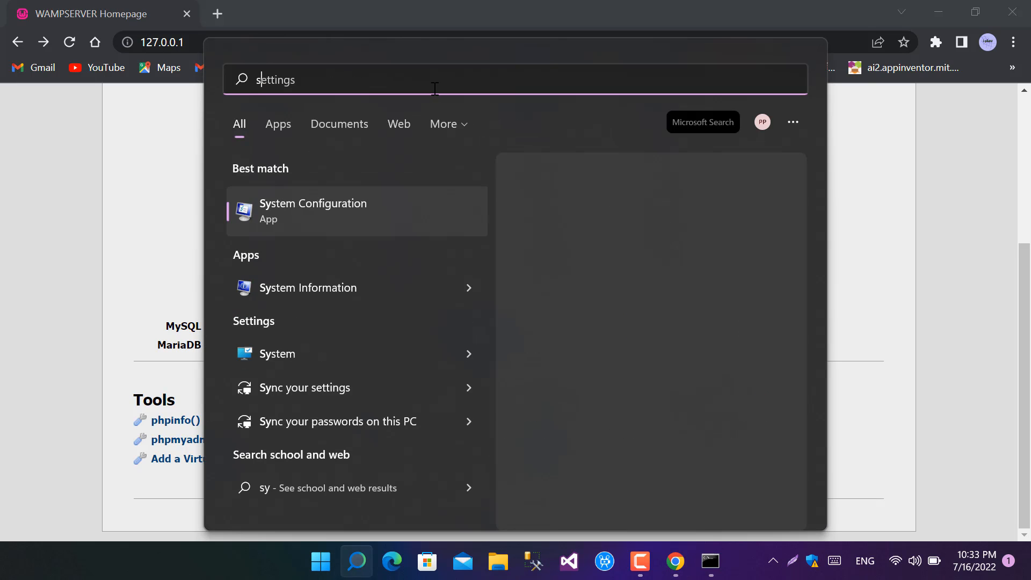
key("BackSpace")
key("BackSpace")
type("wid")
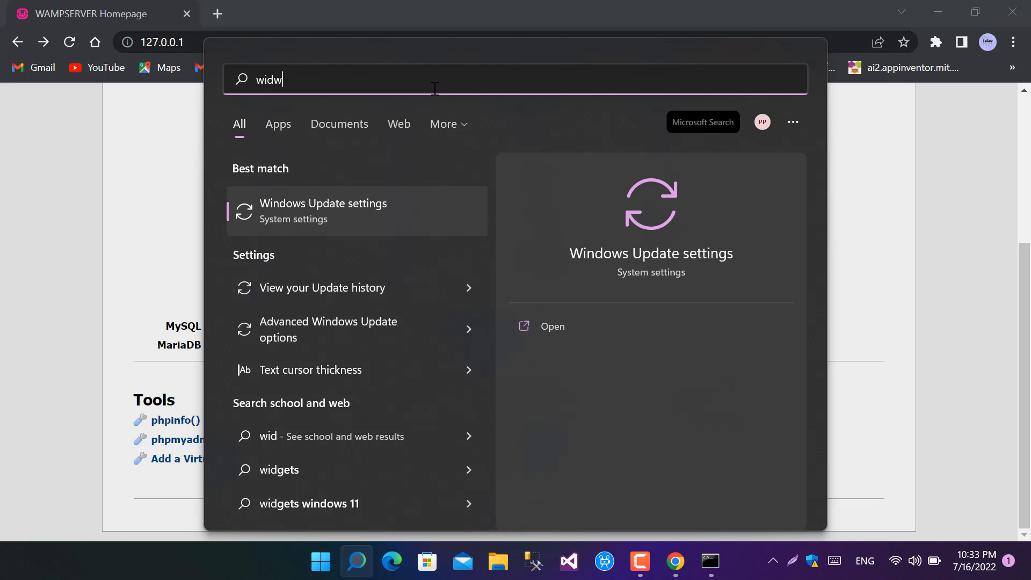
key("BackSpace")
type("ndwo")
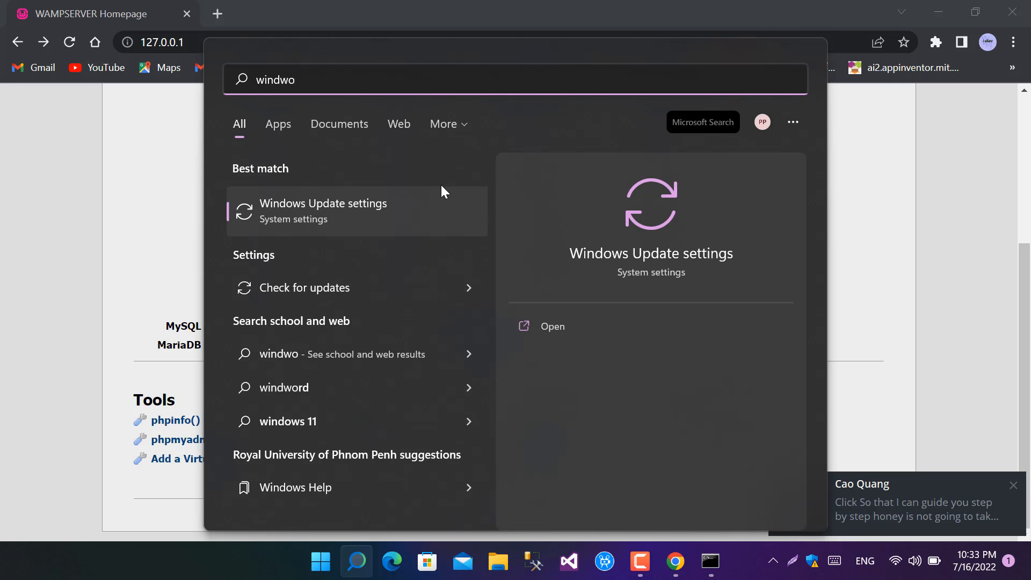
key("BackSpace")
key("BackSpace")
type("o")
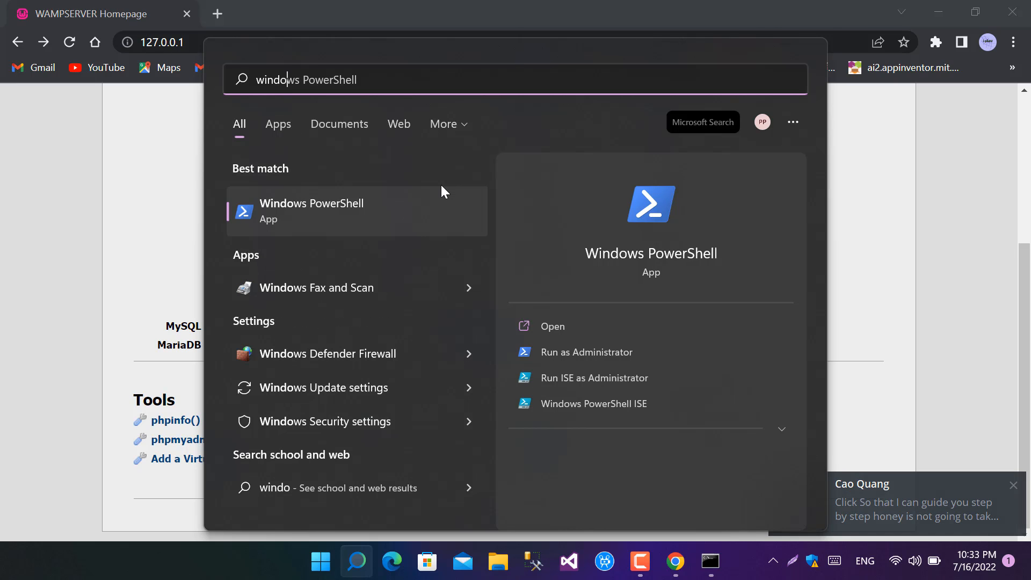
left_click(869, 462)
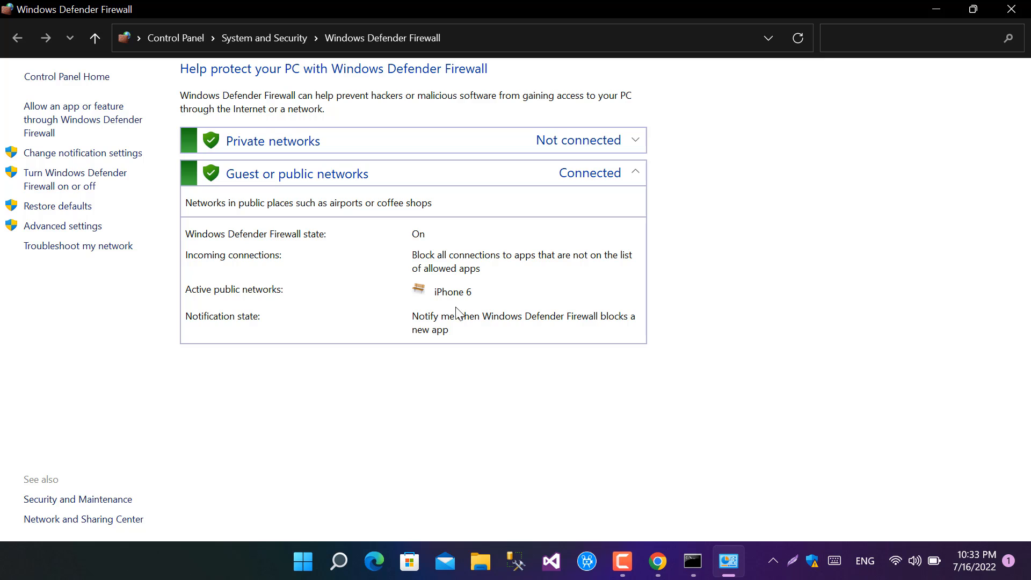
left_click(65, 228)
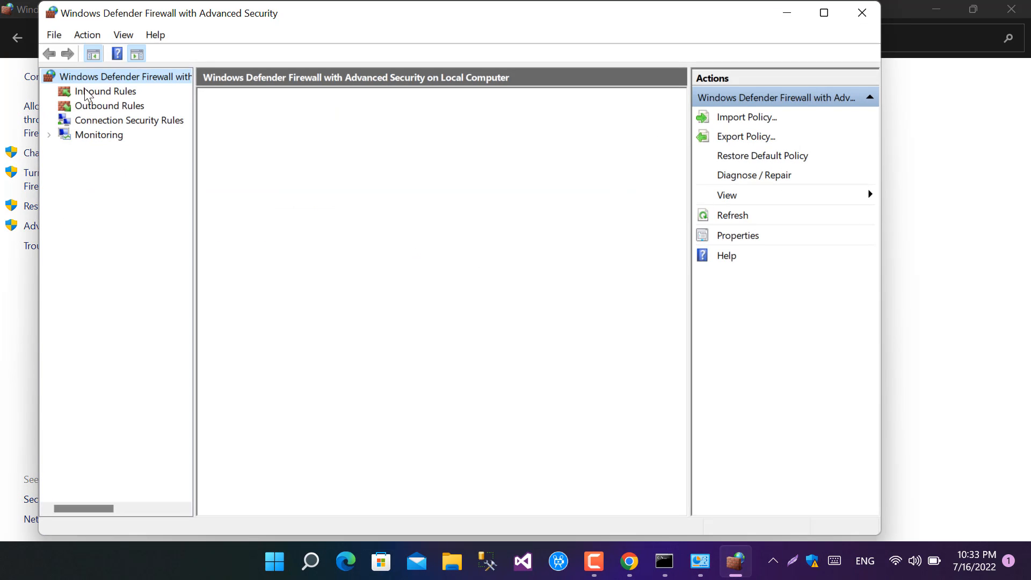
Step: Create an inbound Port rule for TCP on specific local port 80 that allows the connection, and name it 80
left_click(86, 94)
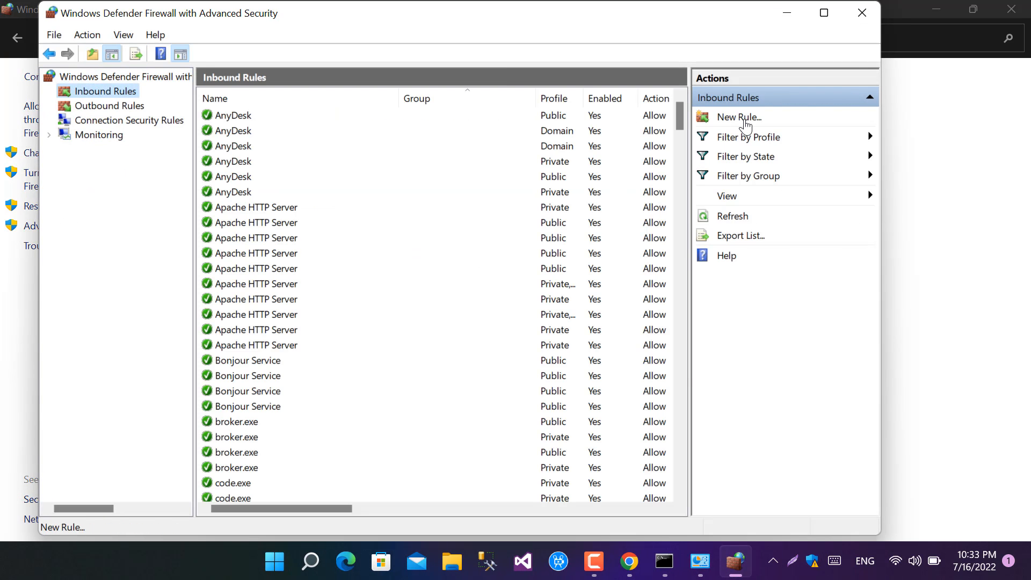
left_click(741, 117)
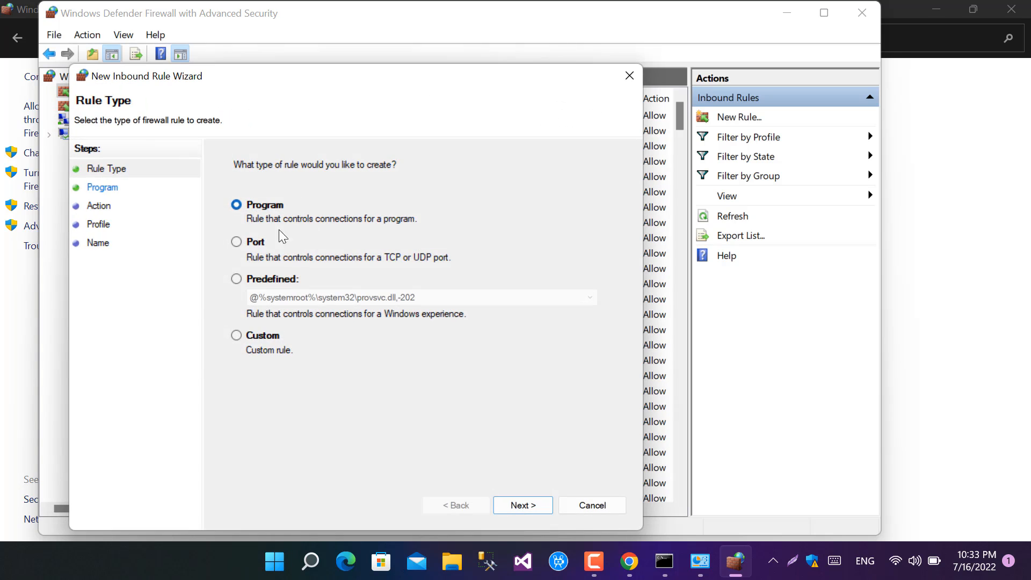
left_click(235, 242)
left_click(523, 506)
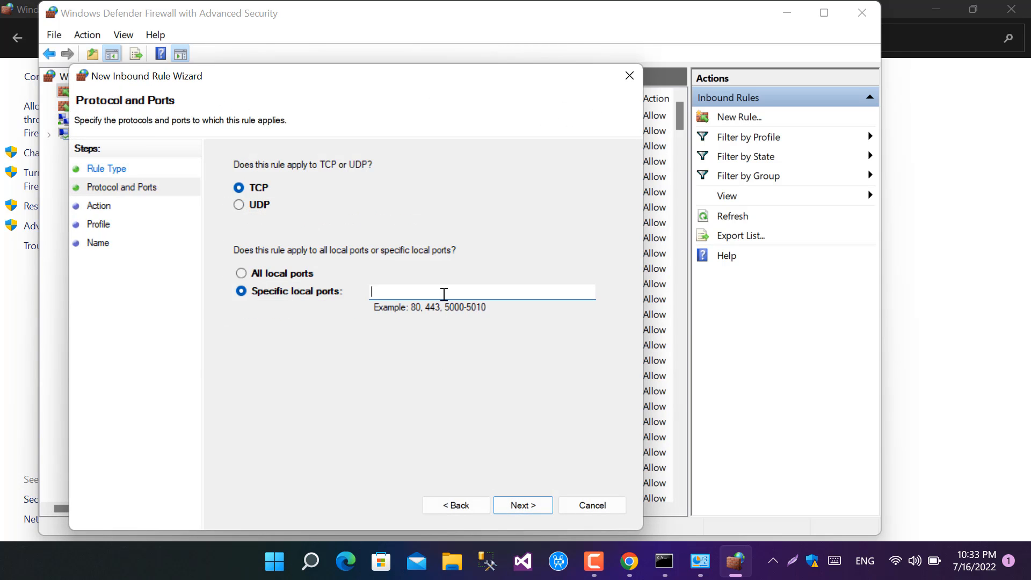
left_click(251, 275)
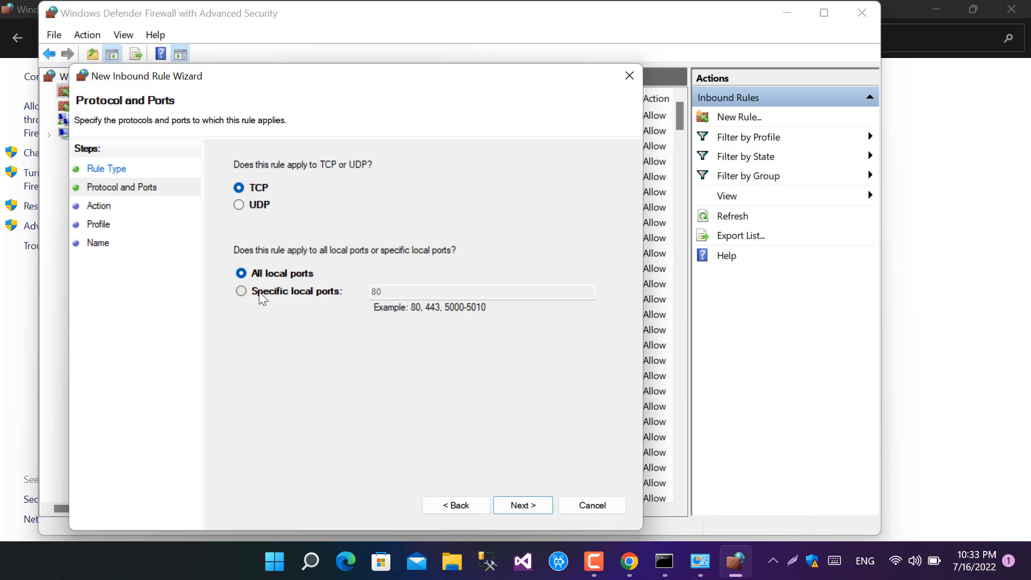
left_click(259, 293)
left_click(521, 505)
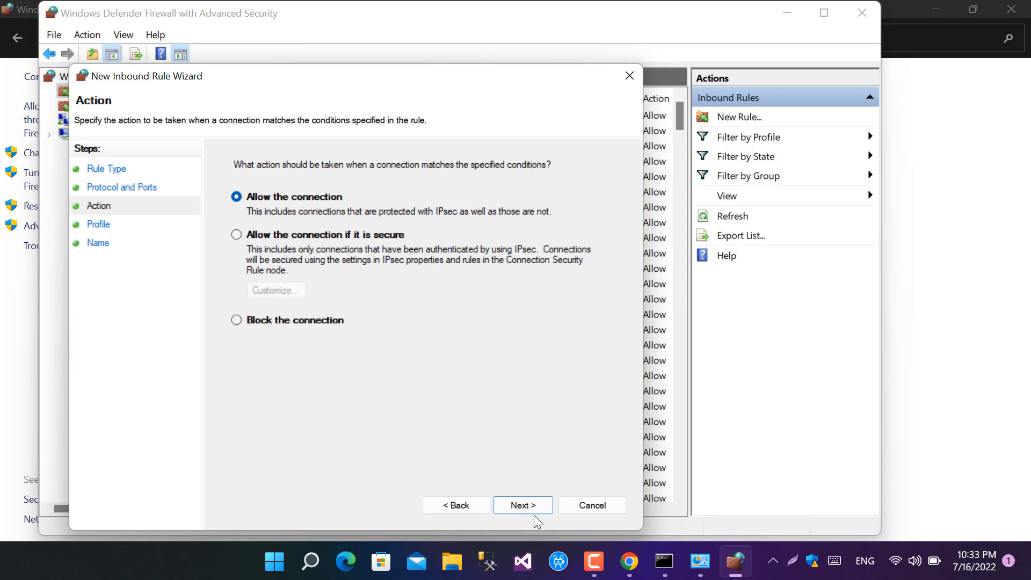
left_click(529, 508)
left_click(529, 507)
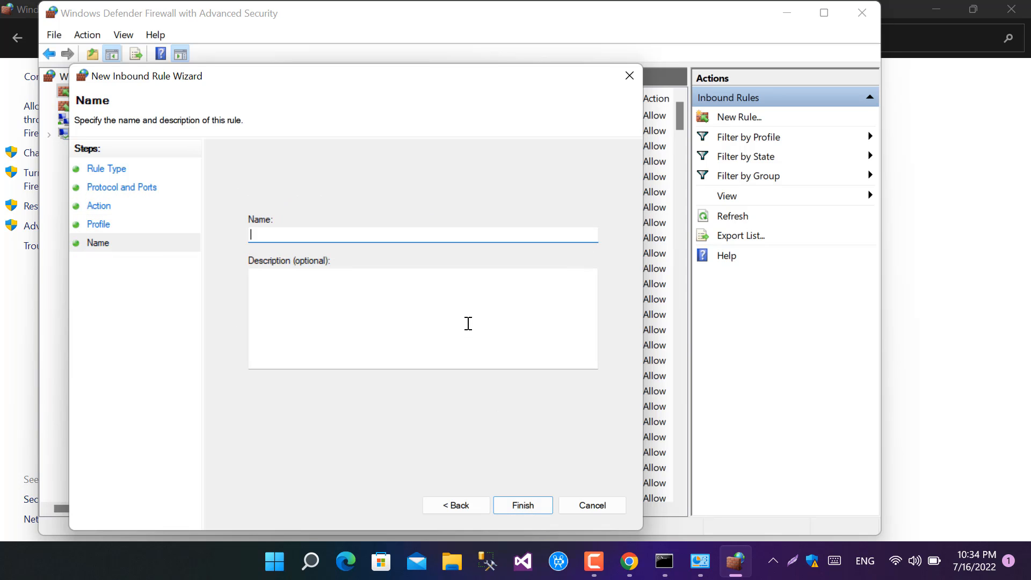
left_click(522, 505)
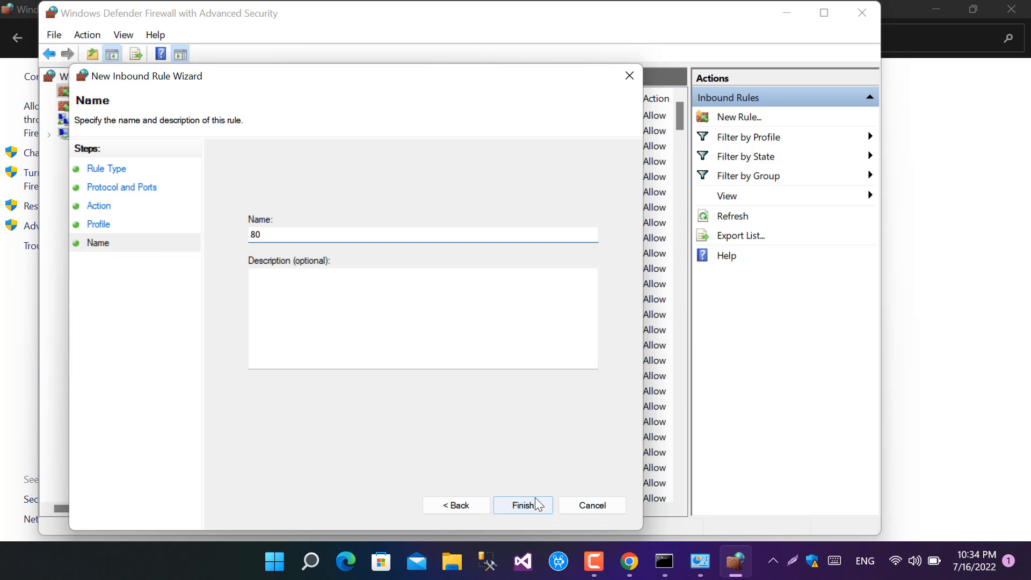
Step: Create an outbound Port rule for TCP on specific remote ports that allows the connection, and name it 80
right_click(121, 107)
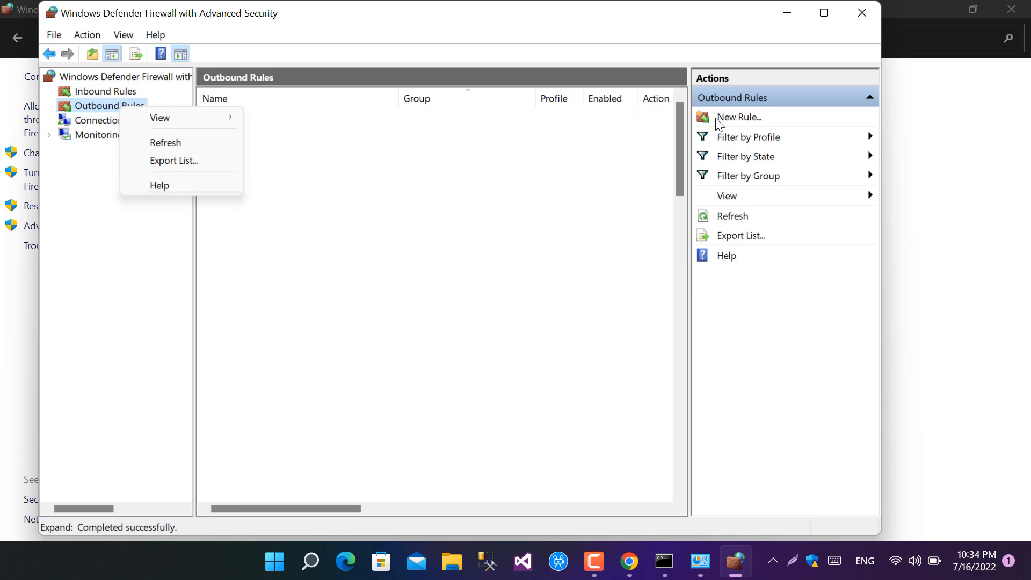
left_click(723, 120)
left_click(725, 121)
left_click(270, 265)
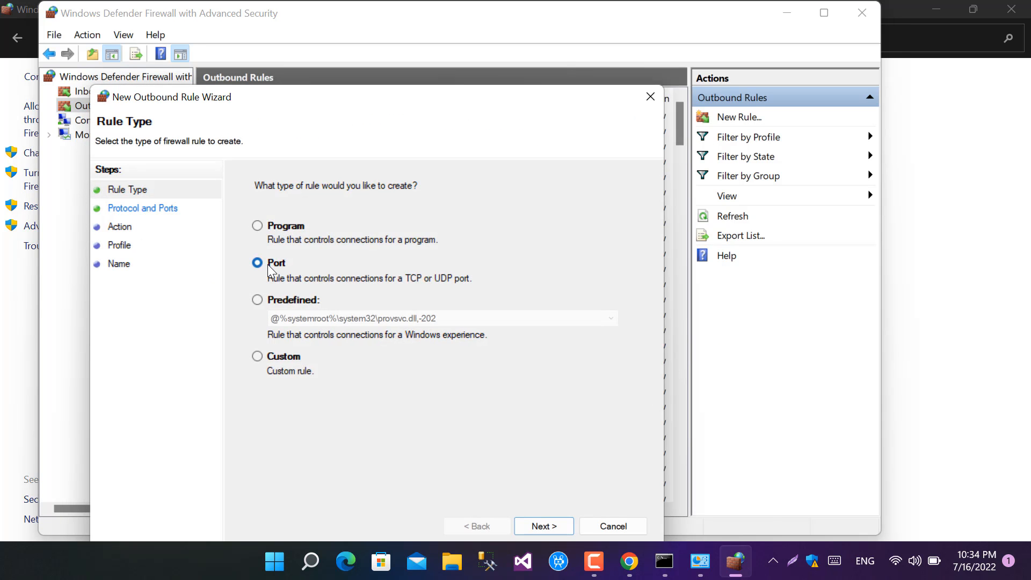
left_click(536, 525)
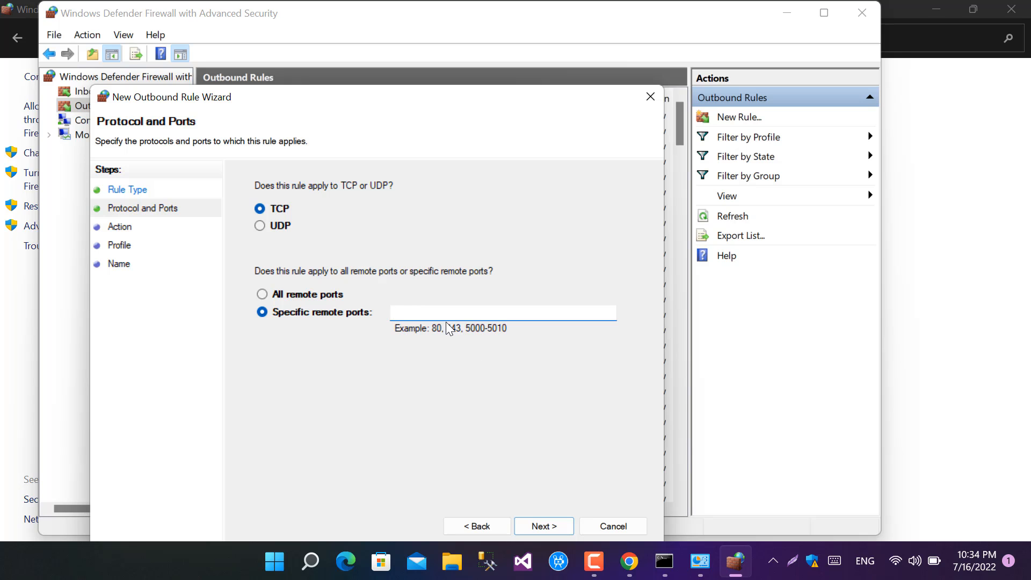
left_click(563, 527)
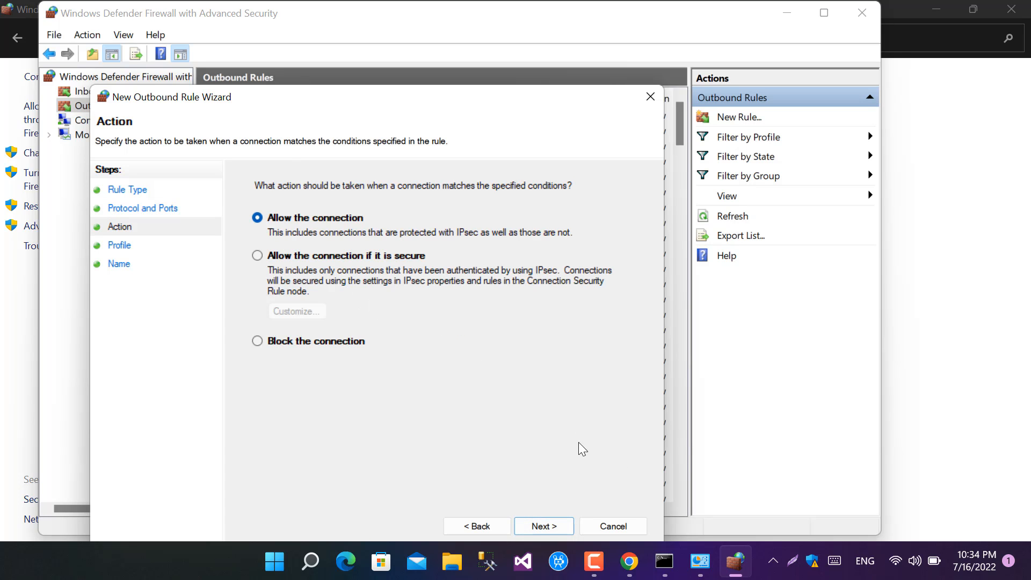
left_click(548, 527)
left_click(553, 527)
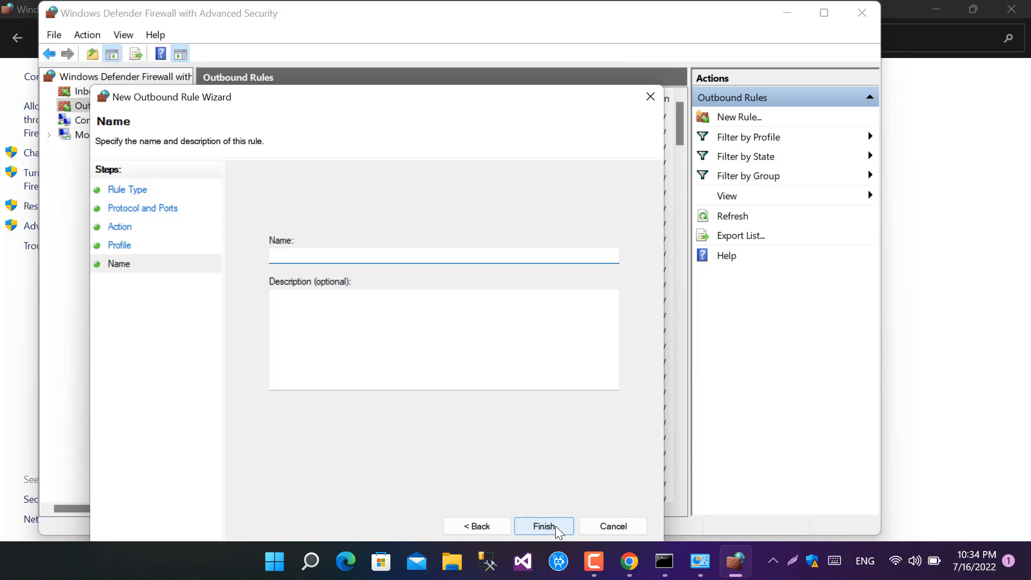
type("80")
left_click(544, 526)
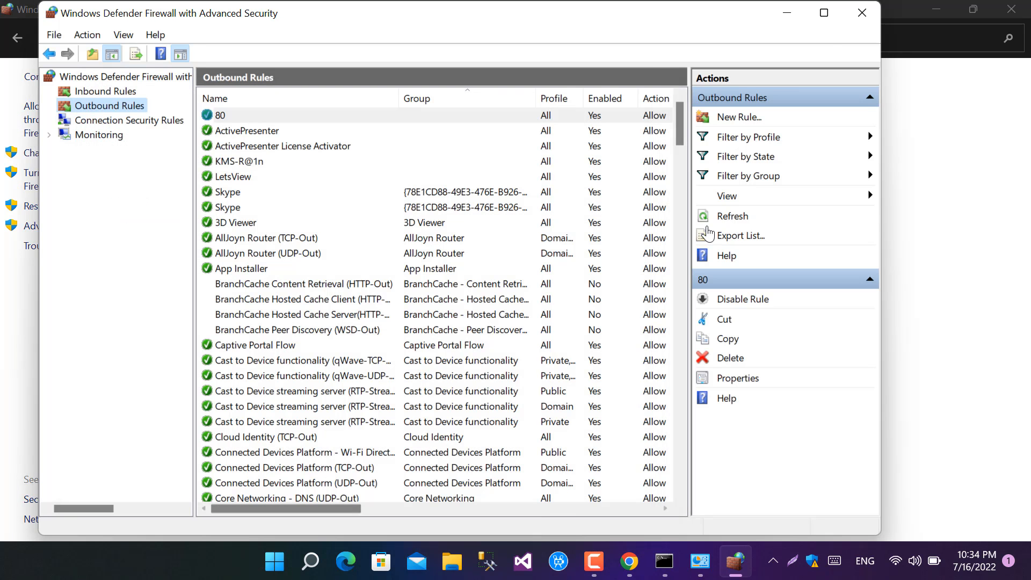
Step: Minimize the advanced firewall window, close Windows Defender Firewall, and refresh Wampserver
left_click(787, 12)
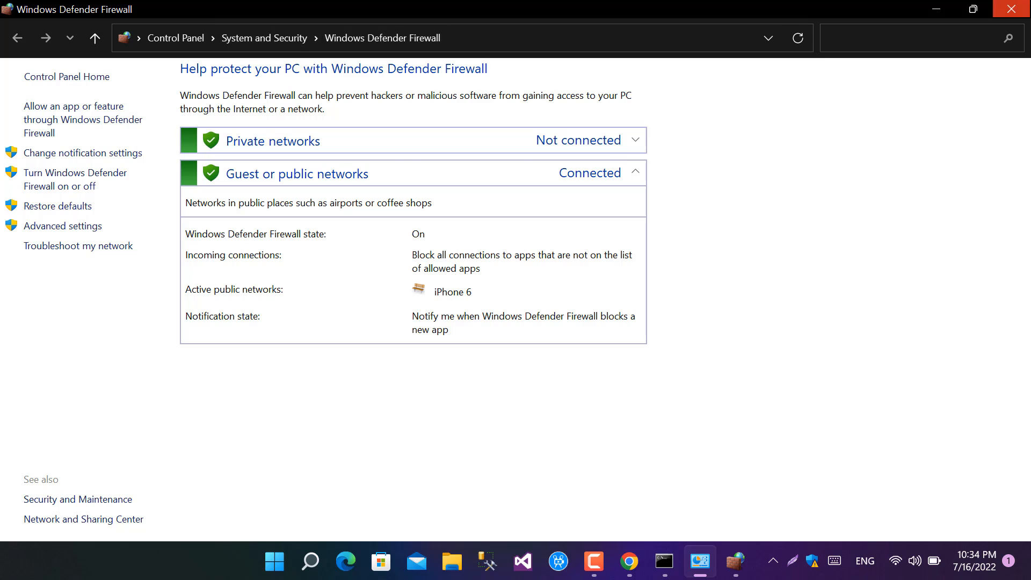
left_click(1012, 9)
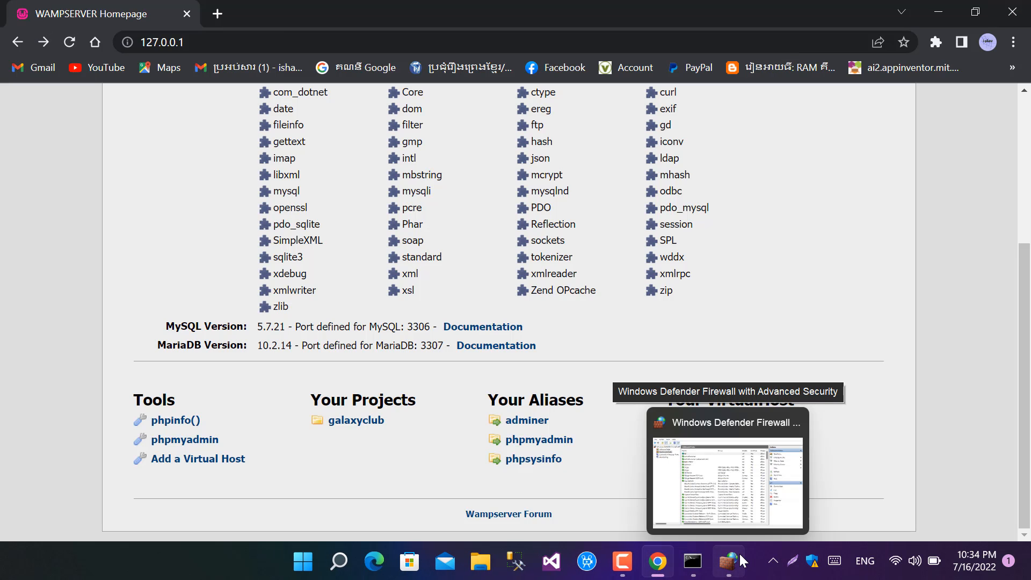
left_click(773, 561)
right_click(803, 517)
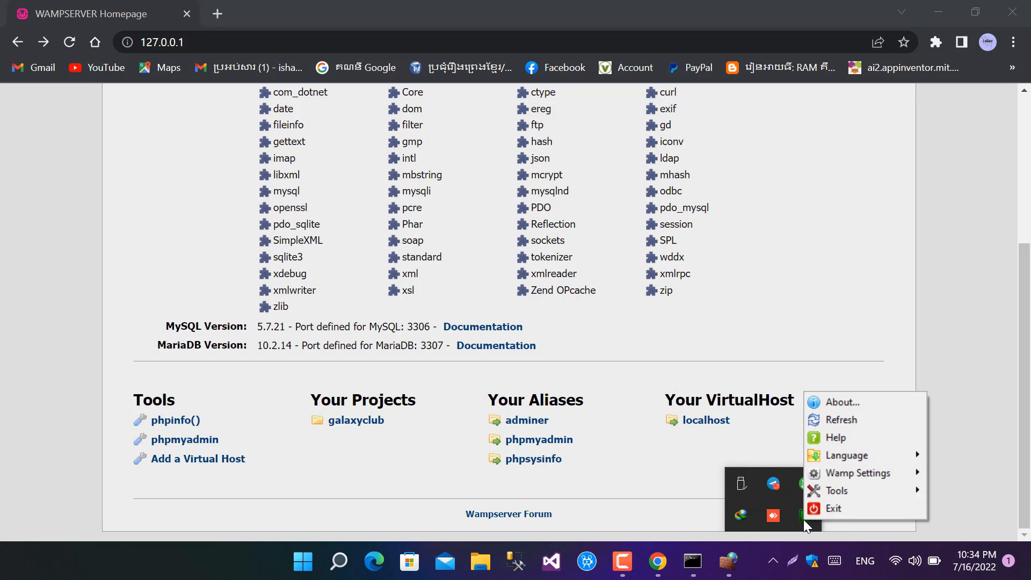
left_click(832, 422)
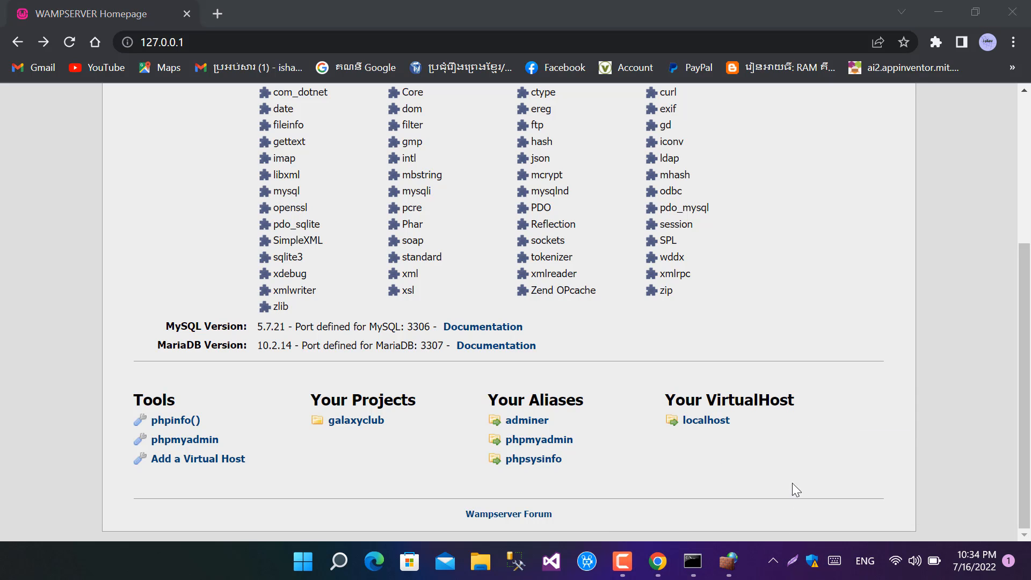
Step: Check Wampserver's running status among the hidden notification icons
left_click(774, 561)
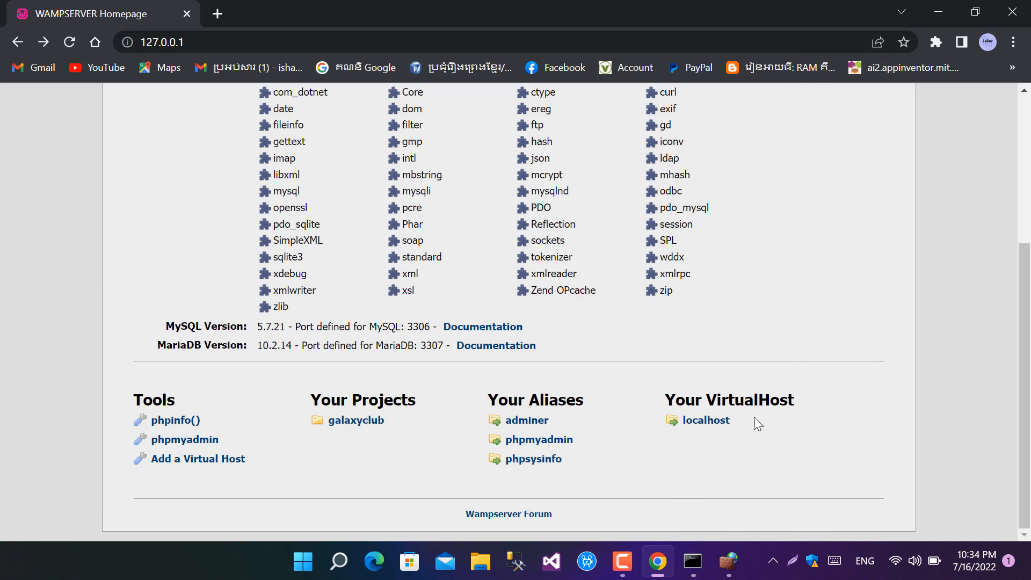
left_click(774, 561)
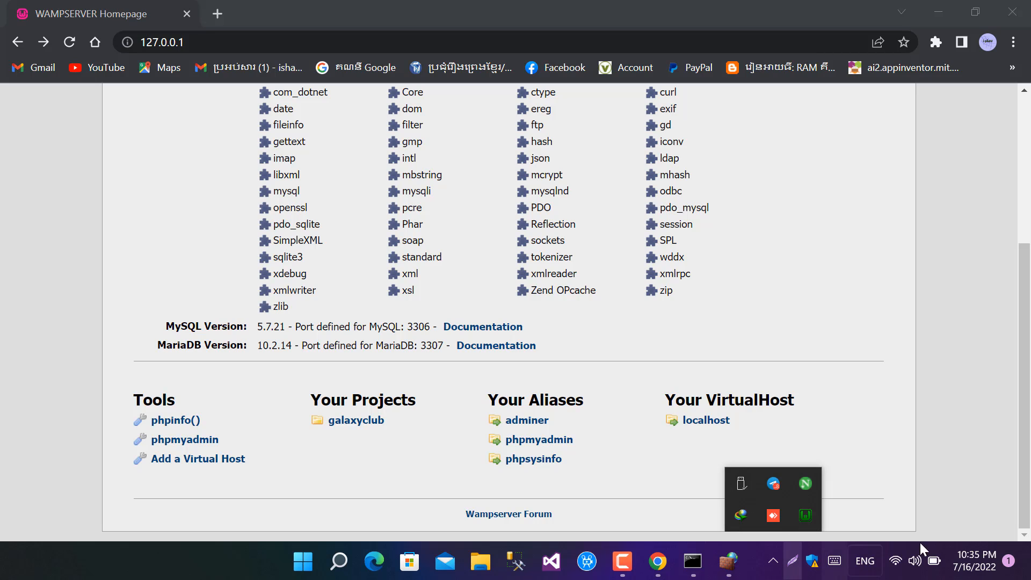
left_click(734, 337)
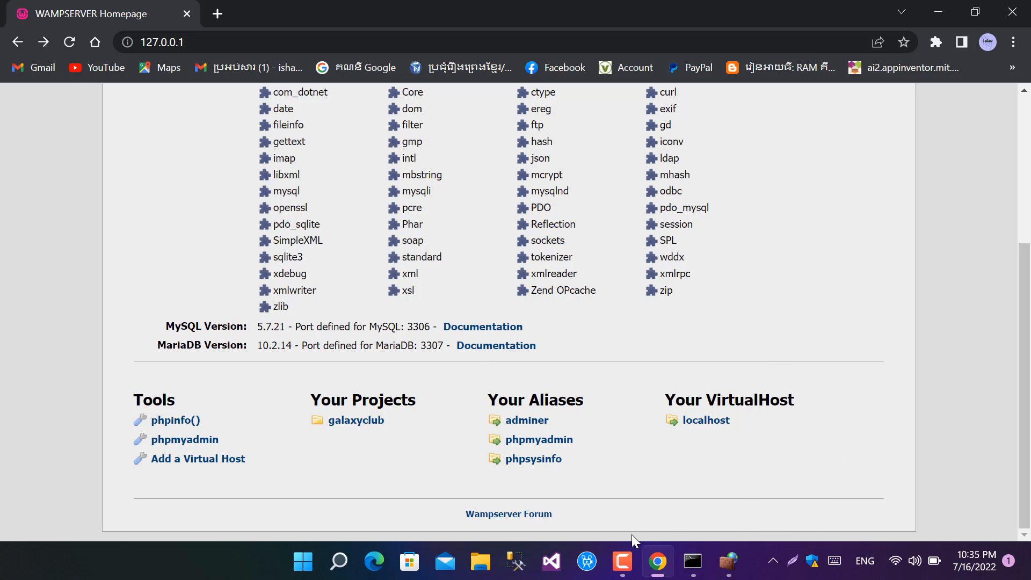